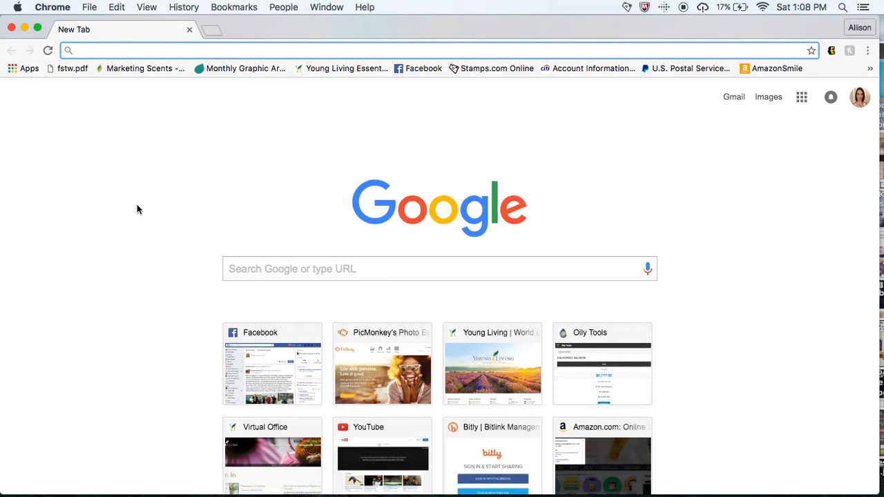
Step: Search Google Images for "premier aroma collection young living" and open the photo of the oil cases beside pink flowers at full size
type("premier")
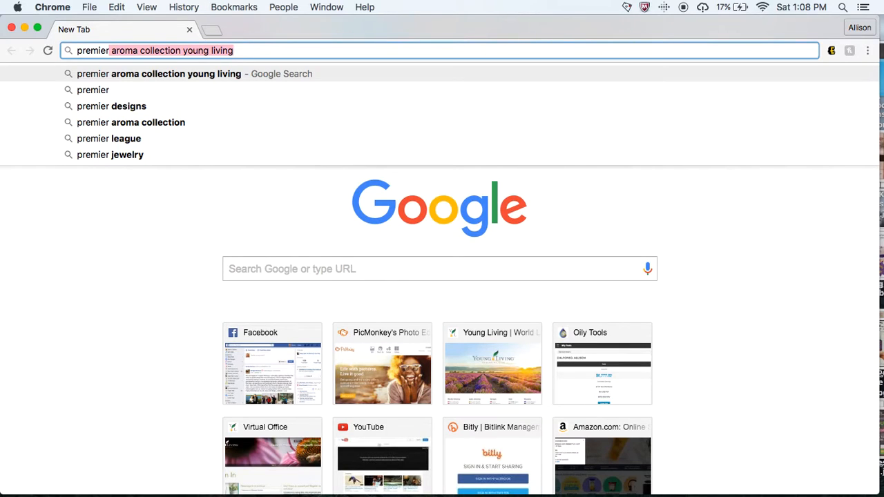
key("Return")
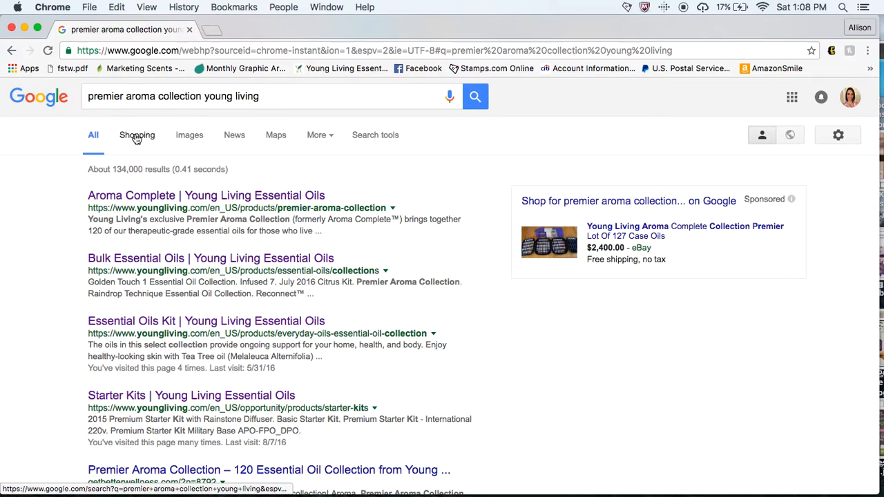
left_click(192, 140)
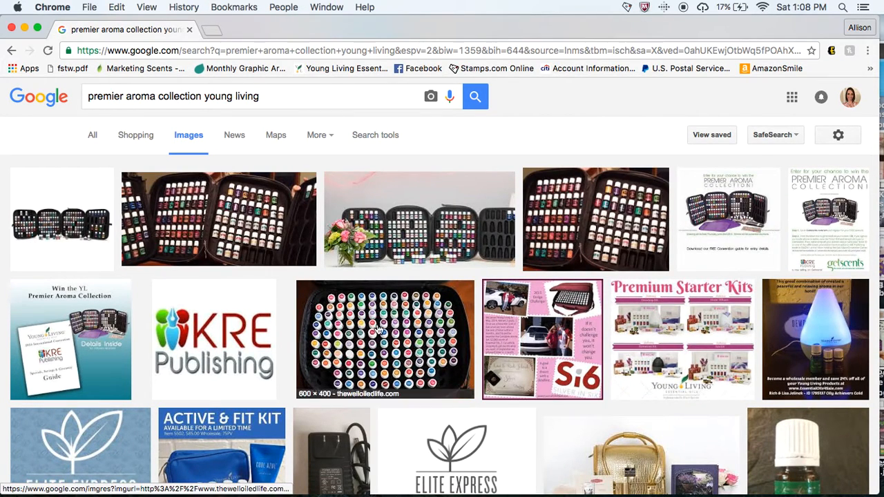
left_click(414, 235)
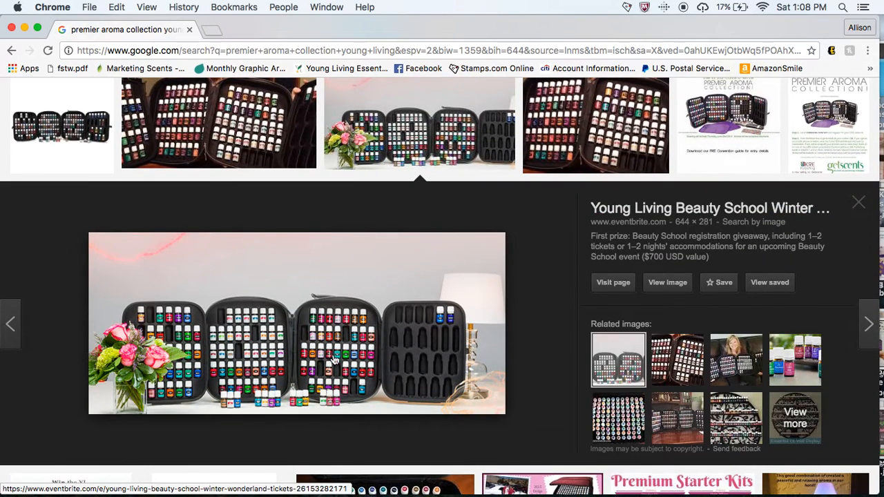
left_click(669, 285)
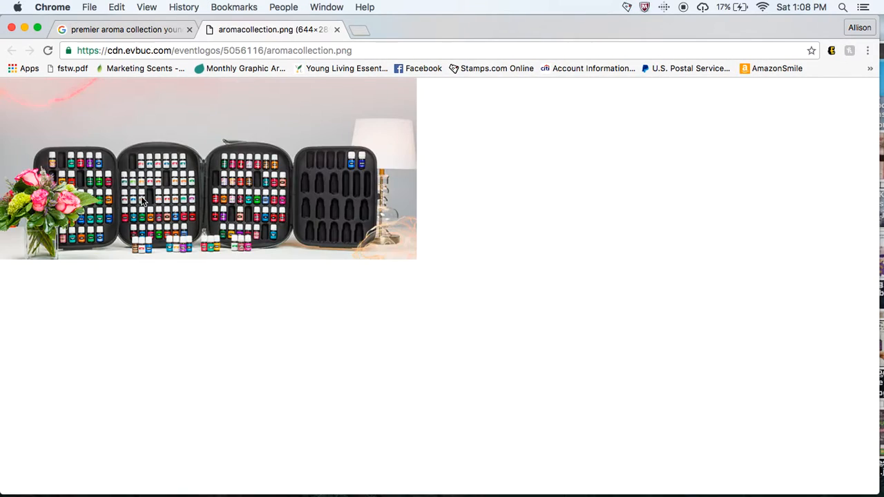
Step: Save the oil collection image to the Desktop as "aromacollection (1)" in PNG format
right_click(107, 147)
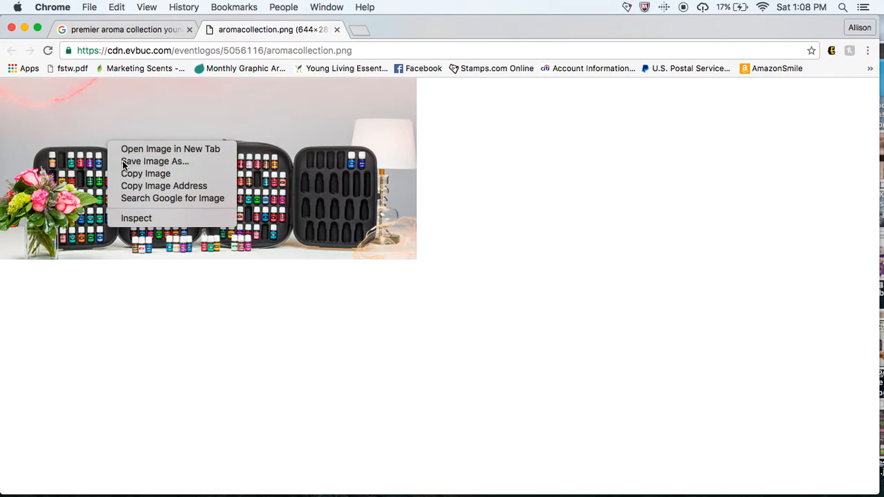
left_click(123, 162)
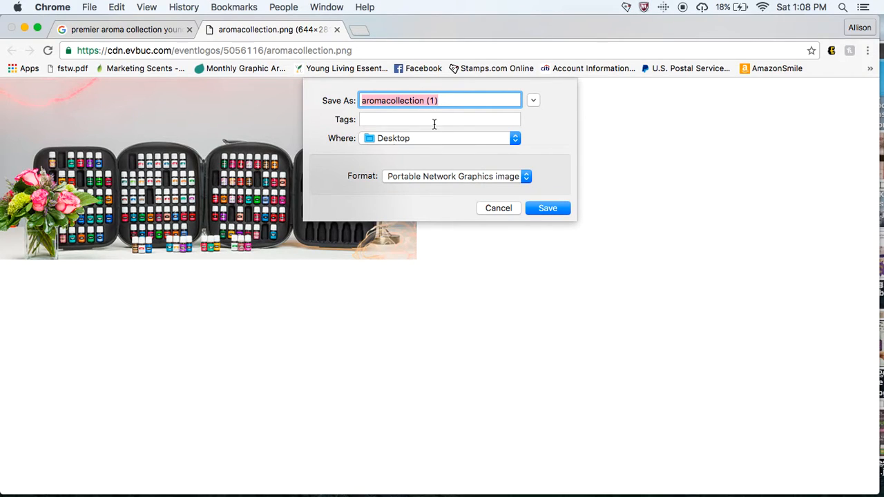
left_click(547, 208)
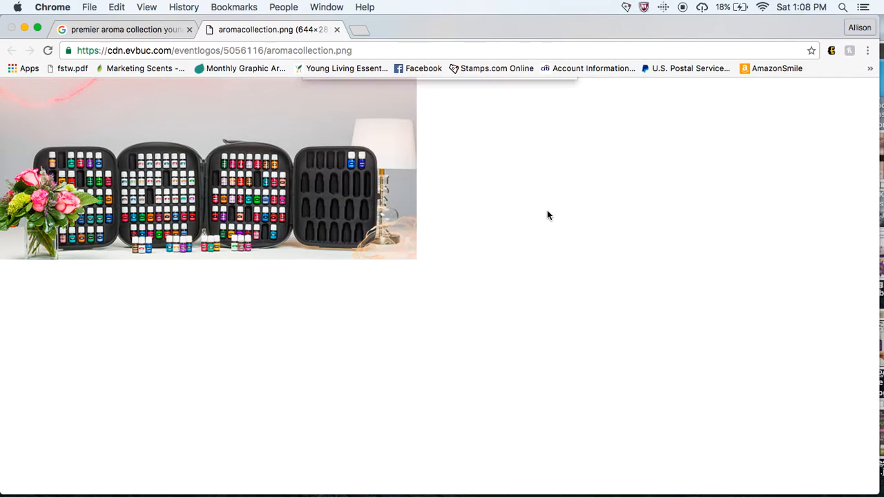
Step: Open PicMonkey in a new browser tab, start a blank square design canvas and dismiss the canvas color settings
left_click(360, 29)
type("pi")
key("Return")
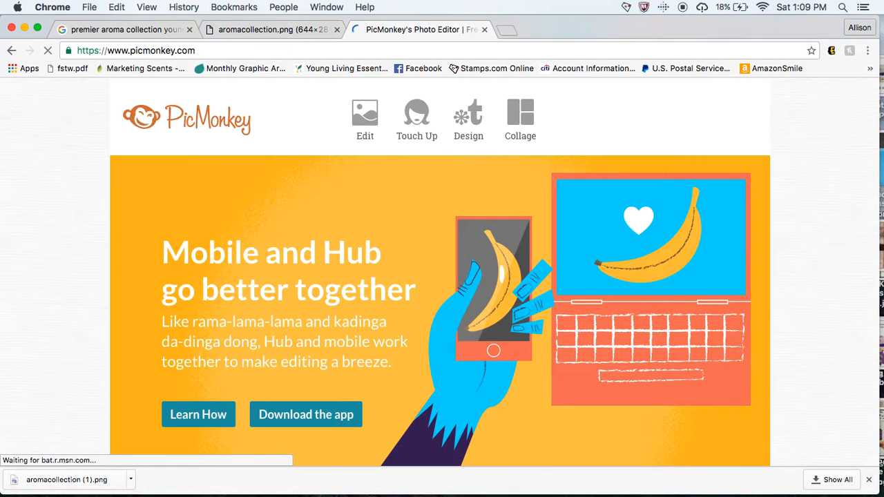
mouse_move(368, 123)
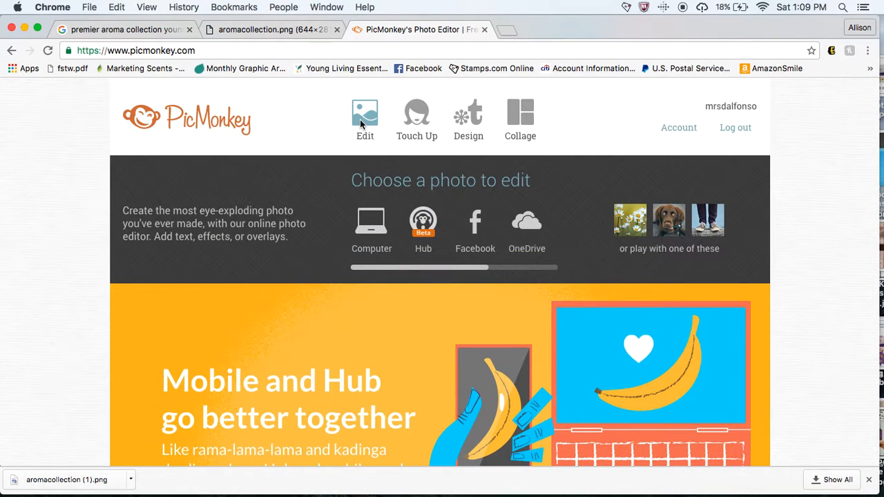
mouse_move(466, 114)
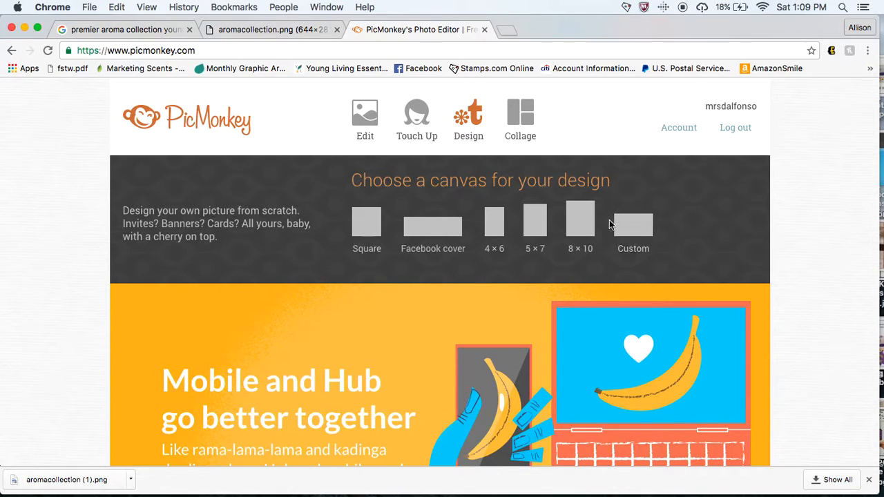
left_click(355, 226)
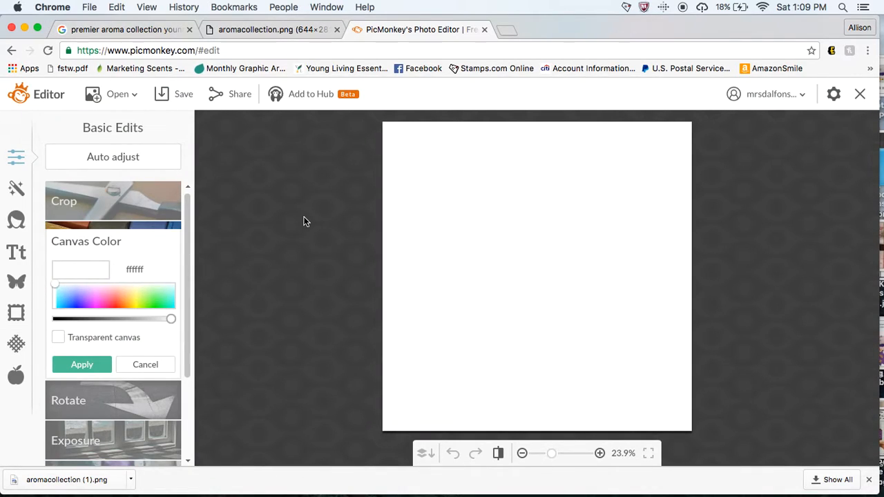
left_click(151, 362)
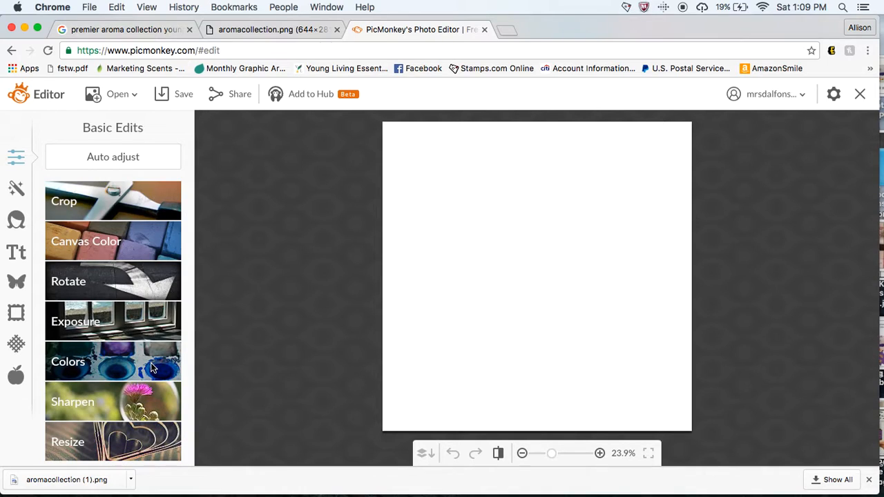
Step: Add aromacollection (1).png from the Desktop to the canvas as a custom overlay
left_click(16, 283)
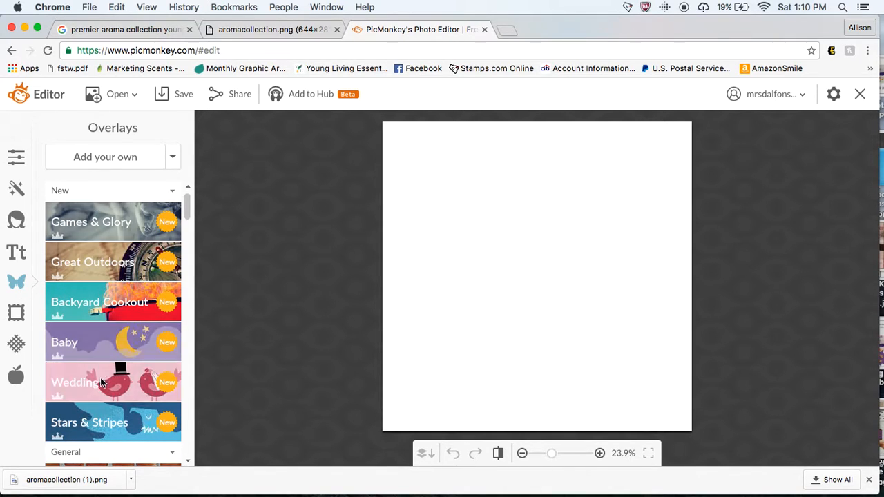
scroll(108, 315, "down", 20)
scroll(108, 314, "up", 10)
scroll(108, 315, "up", 15)
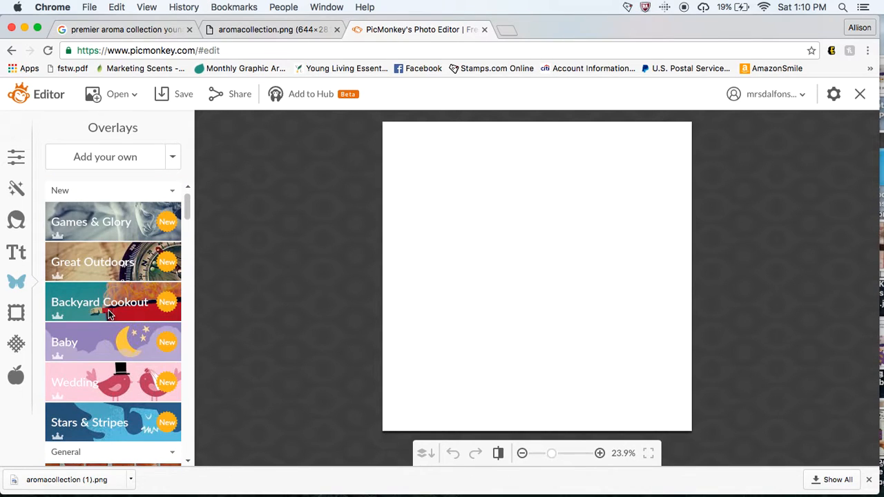
left_click(106, 163)
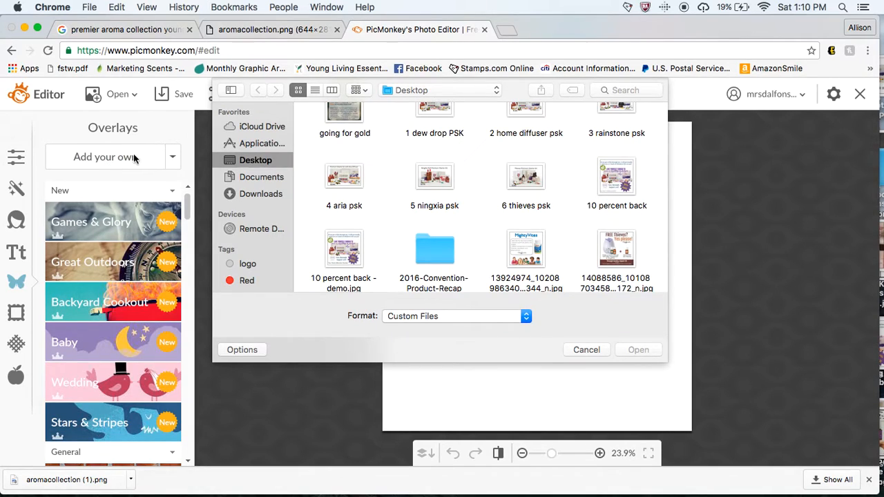
type("ar")
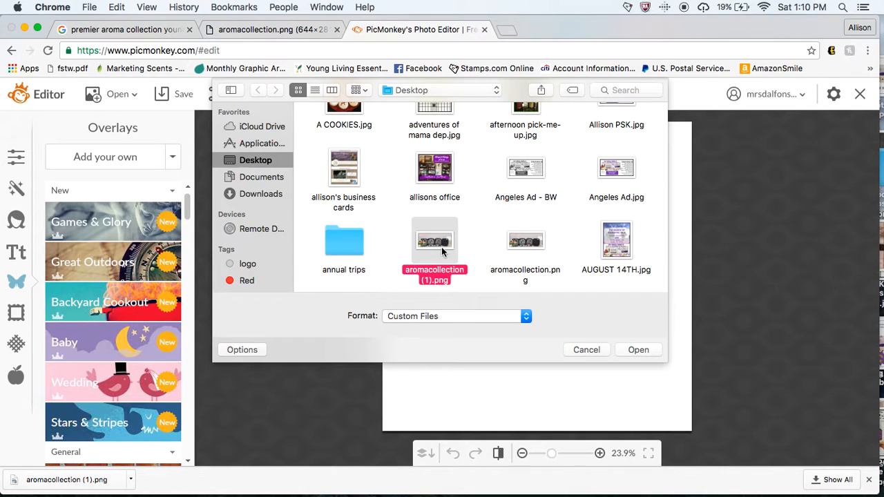
left_click(646, 353)
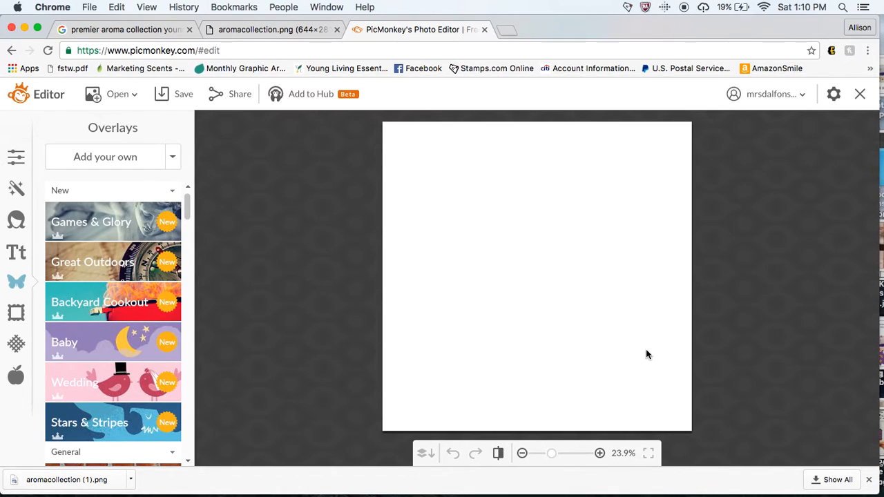
Step: Place the photo overlay along the canvas's bottom edge and enlarge it to span the full canvas width
left_click_drag(604, 236, 588, 325)
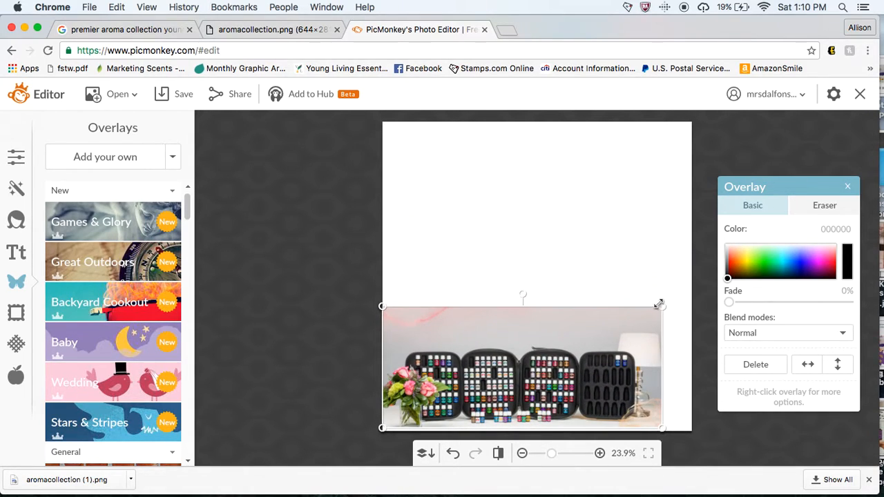
left_click_drag(662, 307, 695, 295)
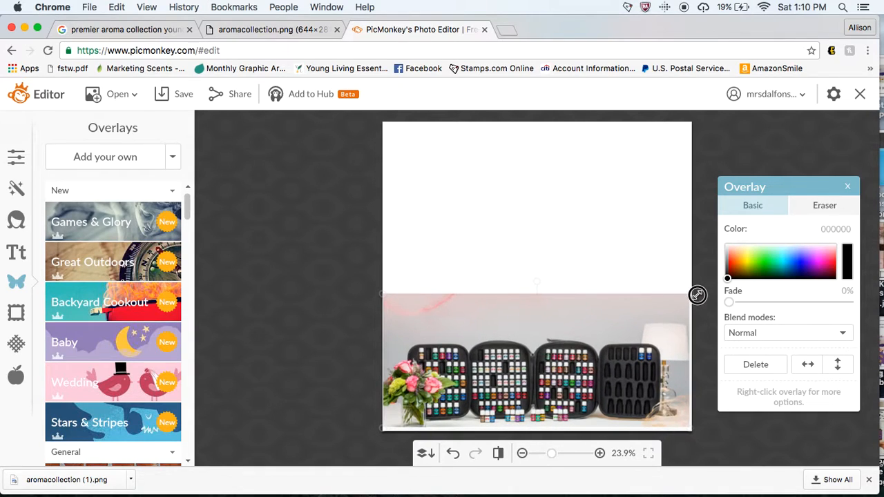
left_click_drag(643, 335, 642, 335)
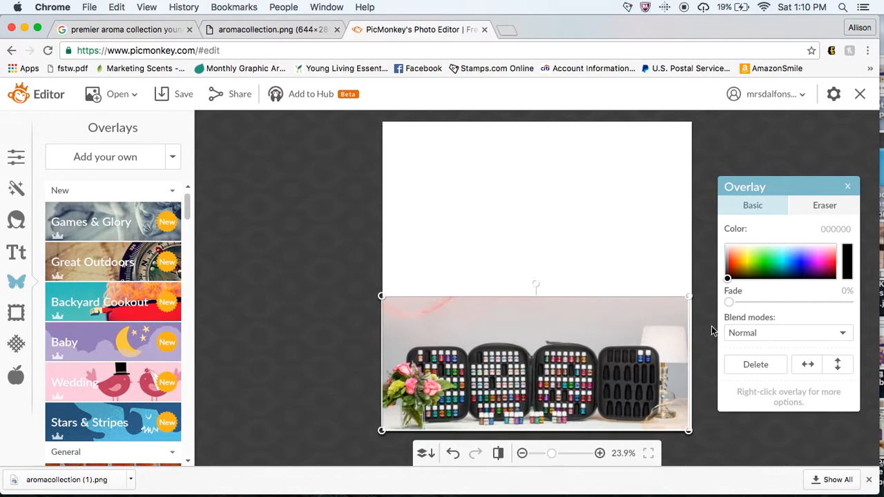
mouse_move(690, 295)
left_mouse_down()
mouse_move(698, 292)
mouse_move(691, 295)
left_mouse_up()
left_click(707, 290)
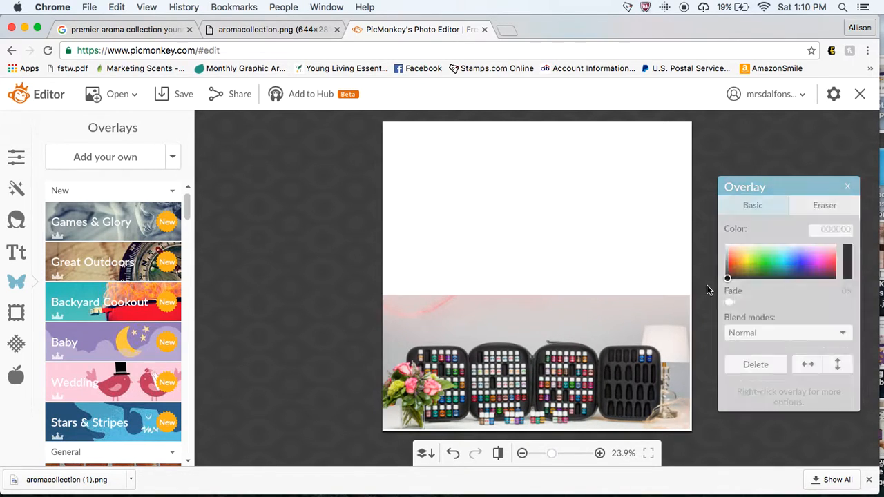
left_click(617, 324)
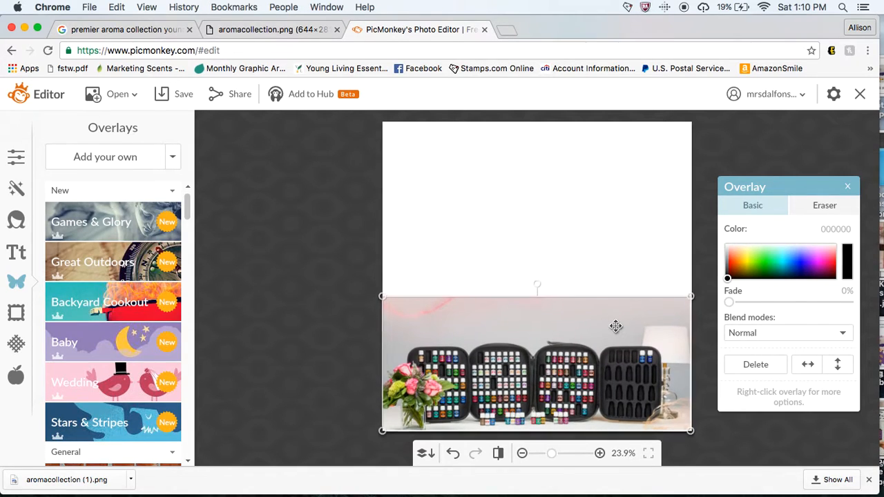
left_click(336, 346)
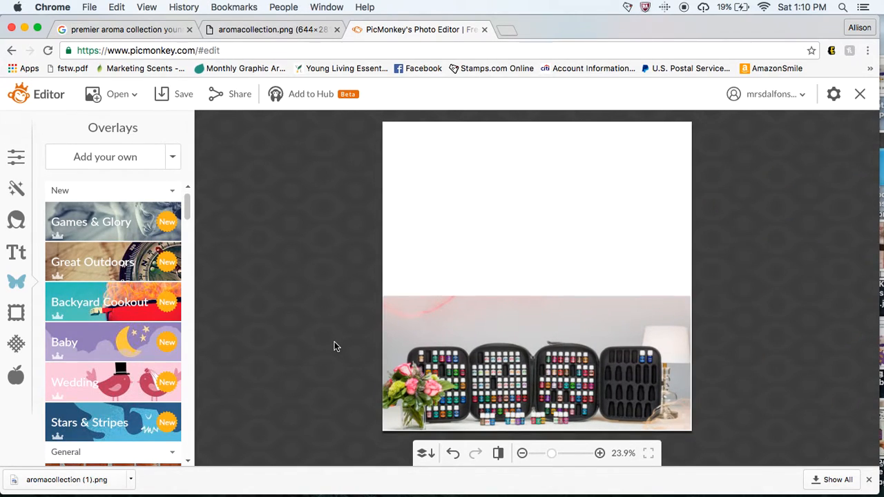
left_click(525, 356)
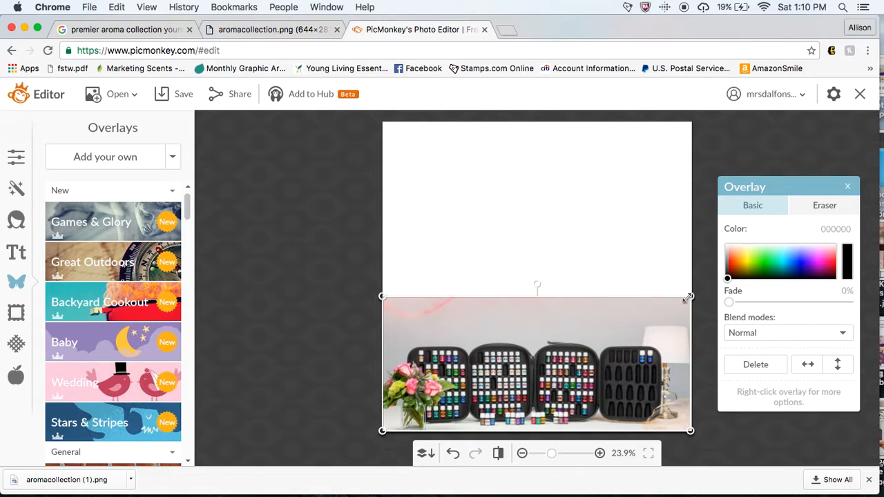
left_click(705, 279)
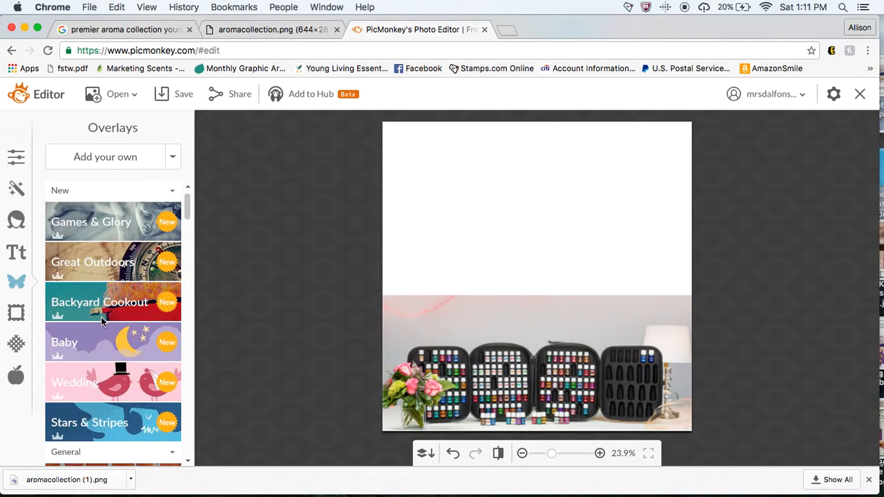
Step: Add a sharp-cornered rectangle from the Geometric overlays to the canvas
left_click_drag(189, 202, 191, 233)
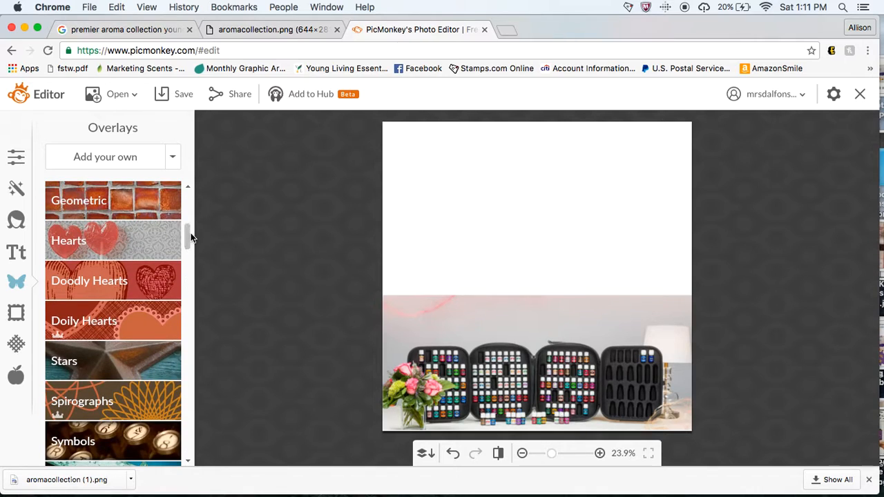
left_click(101, 202)
left_click(61, 241)
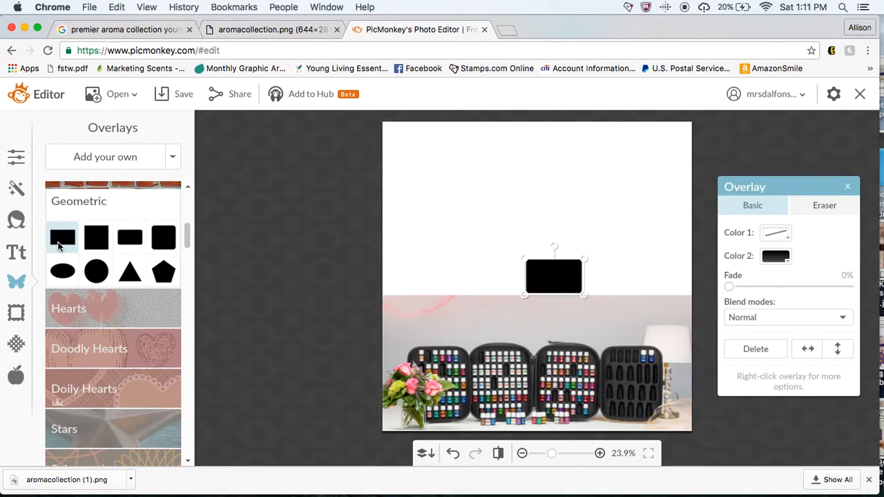
Step: Move and stretch the rectangle to cover the blank area above the photo, overlapping the photo's upper edge
left_click_drag(546, 278, 415, 149)
left_click_drag(415, 149, 719, 291)
left_click_drag(640, 239, 634, 231)
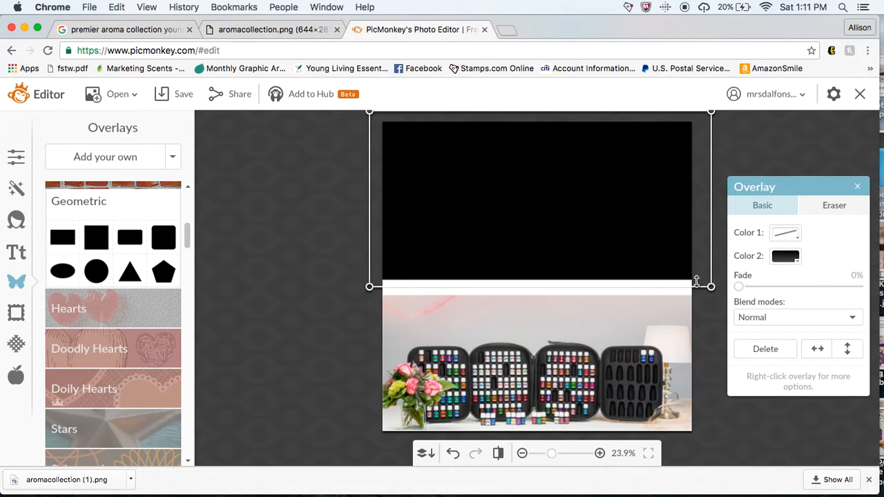
left_click_drag(711, 286, 720, 305)
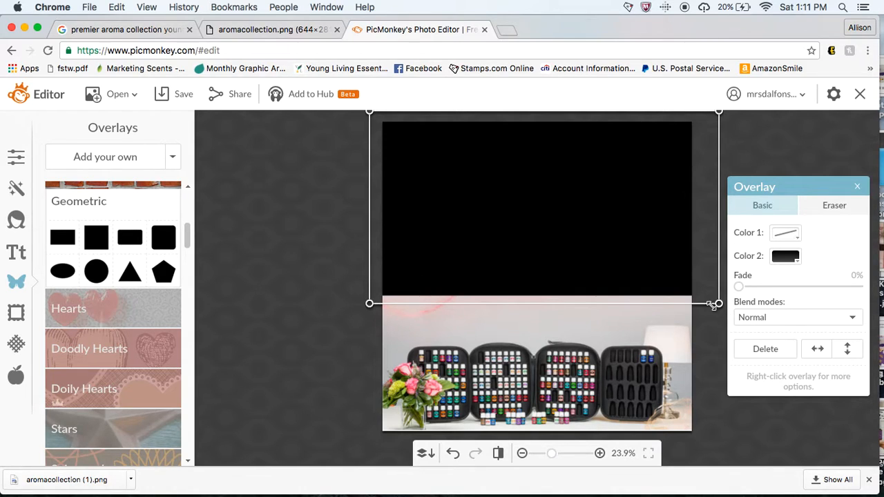
left_click_drag(703, 304, 699, 327)
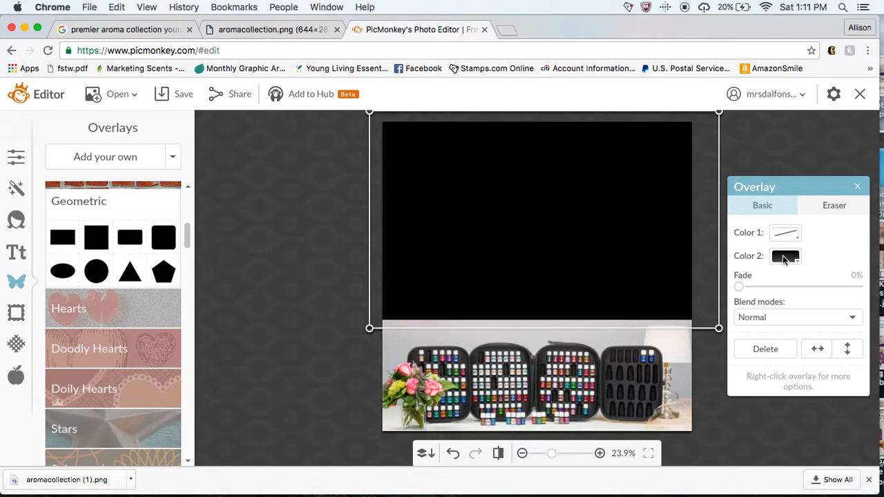
Step: Set the rectangle's Color 2 to the light gray sampled from the photo's background wall and nudge the rectangle slightly
left_click(786, 258)
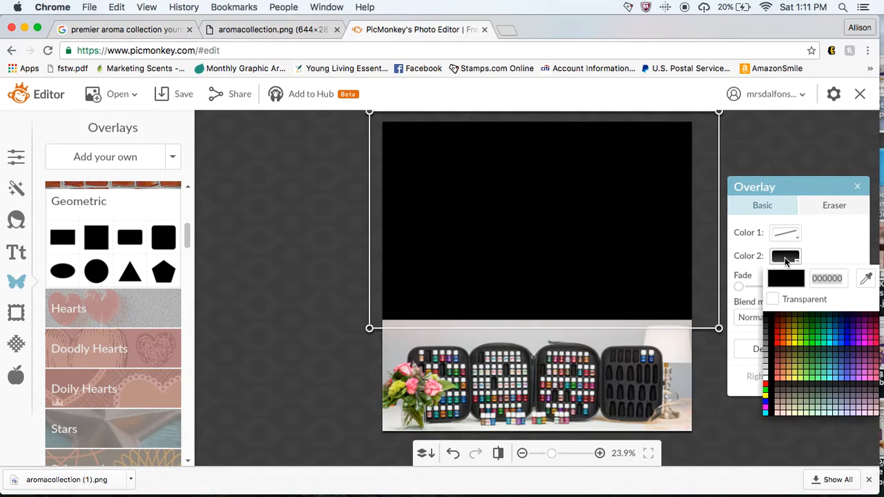
left_click(867, 279)
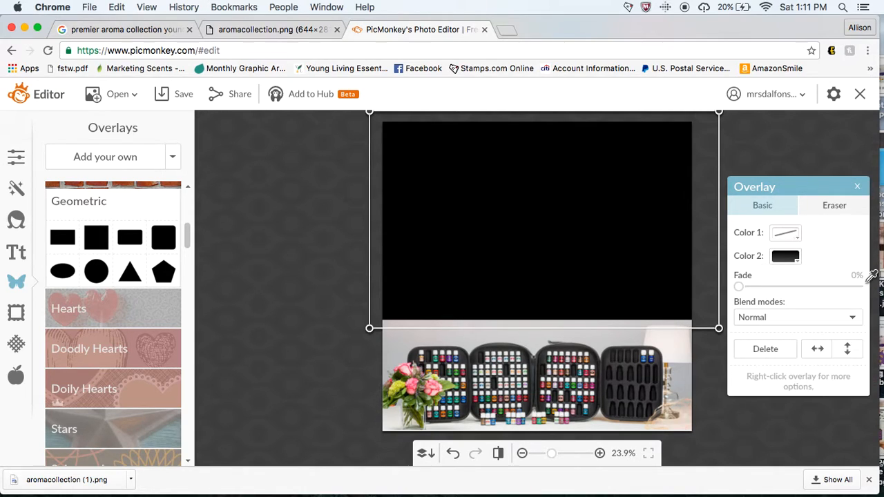
left_click(633, 332)
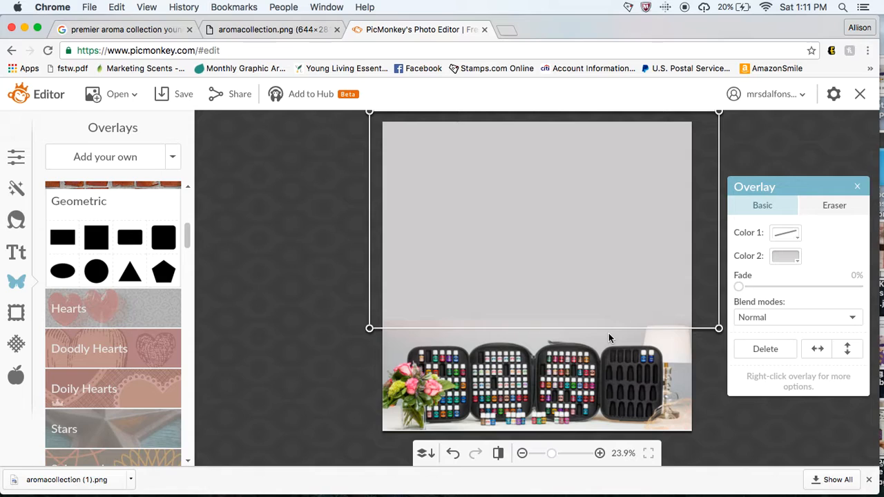
left_click(349, 333)
mouse_move(531, 281)
left_mouse_down()
mouse_move(529, 266)
mouse_move(532, 280)
left_mouse_up()
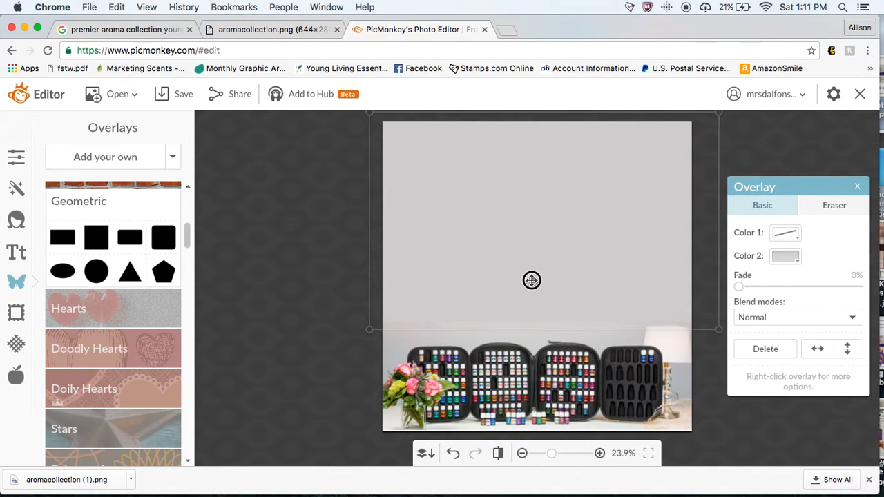
Step: Add a text layer in the Channel font reading "Premier Aroma Collection" over the gray background
left_click(326, 295)
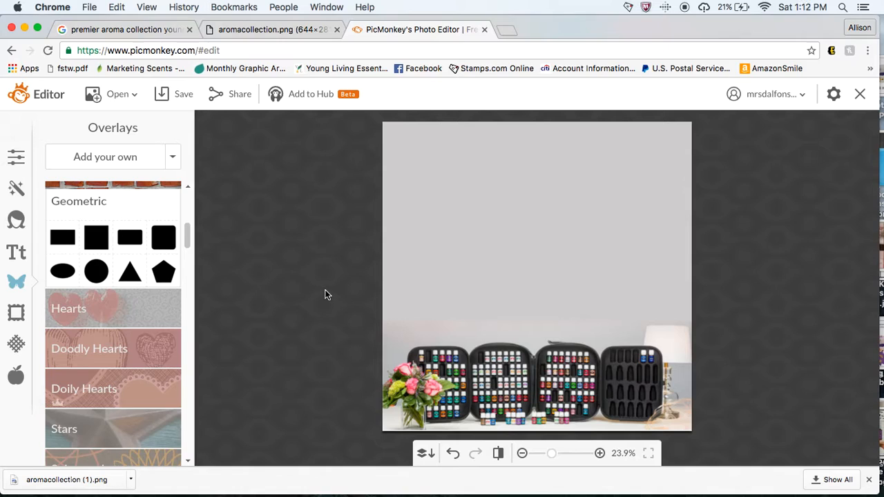
left_click(15, 255)
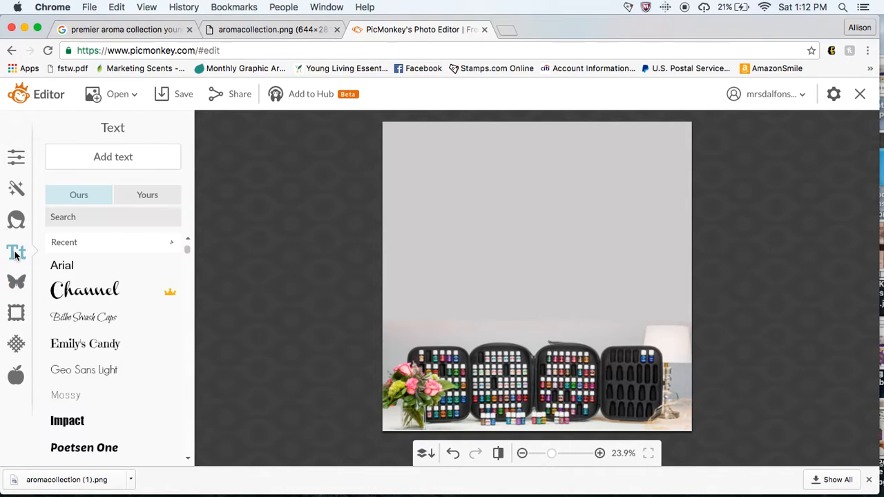
left_click(83, 294)
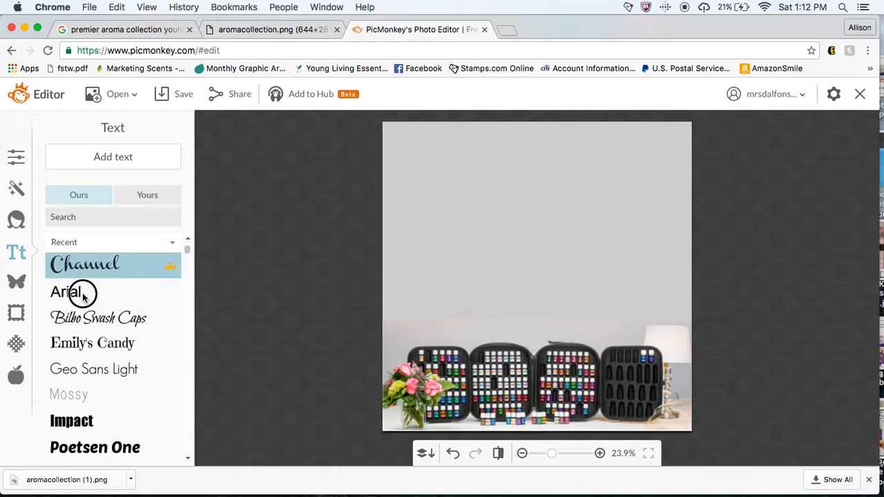
left_click(93, 158)
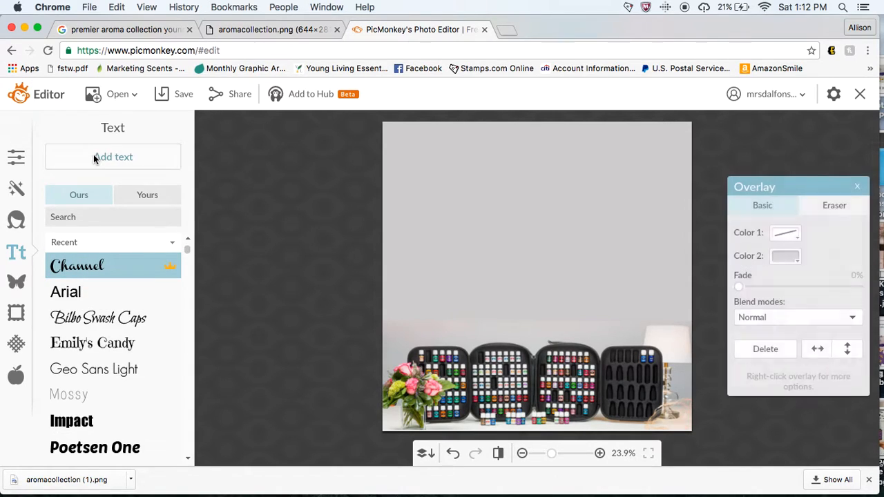
left_click(500, 269)
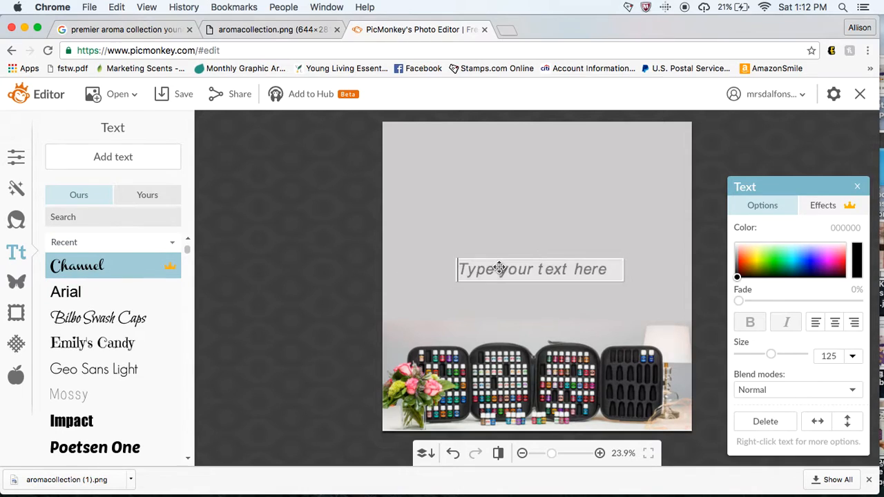
type("Premier Aroma Collection")
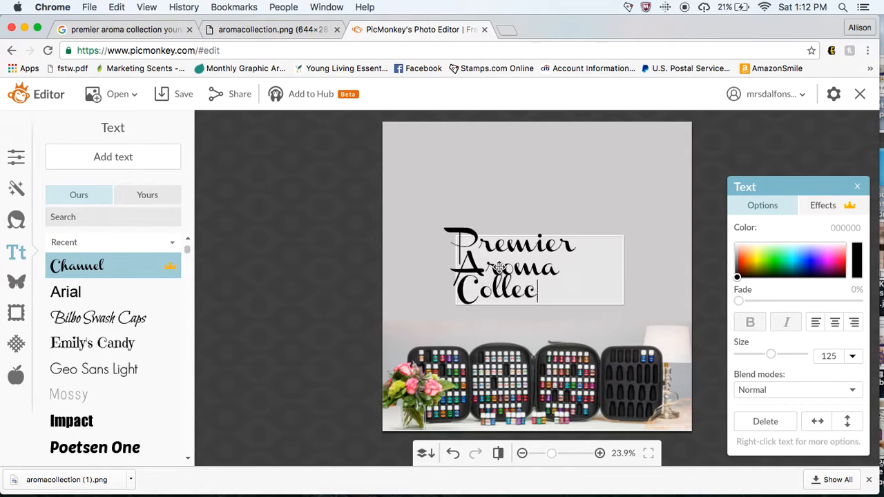
left_click(639, 270)
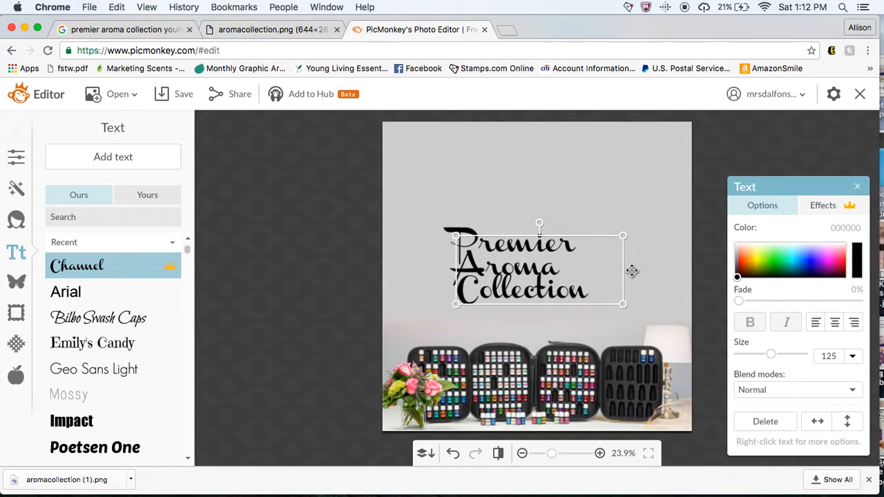
Step: Widen the title's text box beyond both canvas edges and break the title into three centered lines, one word per line
left_click_drag(626, 269, 764, 260)
left_click_drag(456, 269, 370, 268)
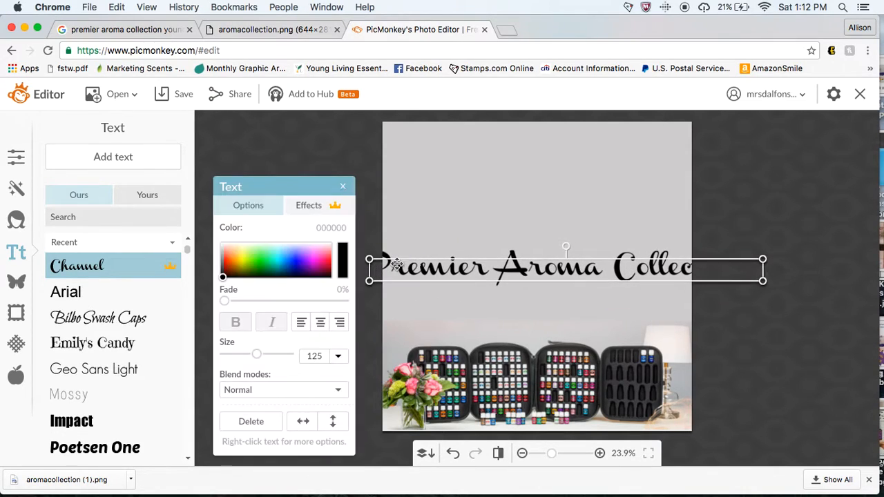
left_click(502, 266)
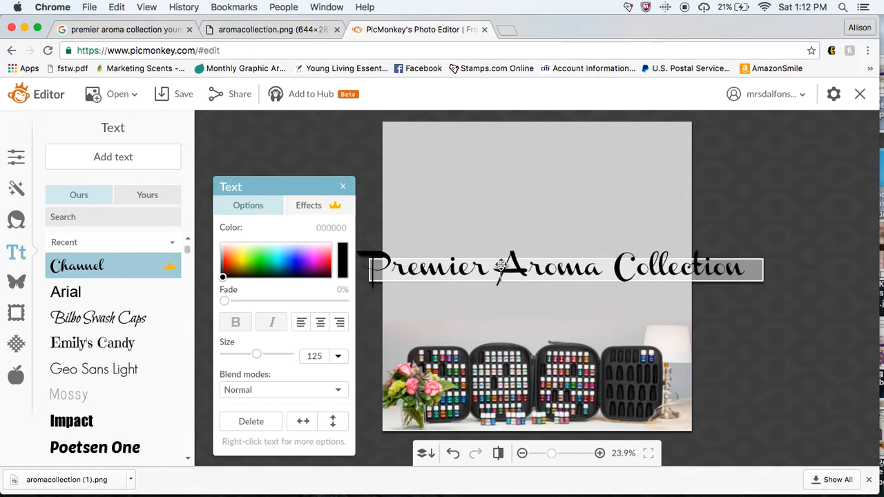
key("BackSpace")
key("Return")
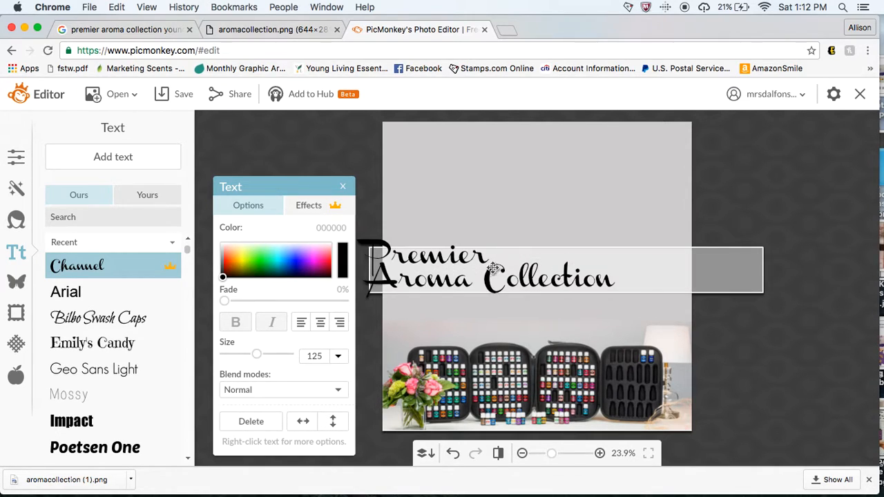
left_click(482, 274)
key("BackSpace")
key("Return")
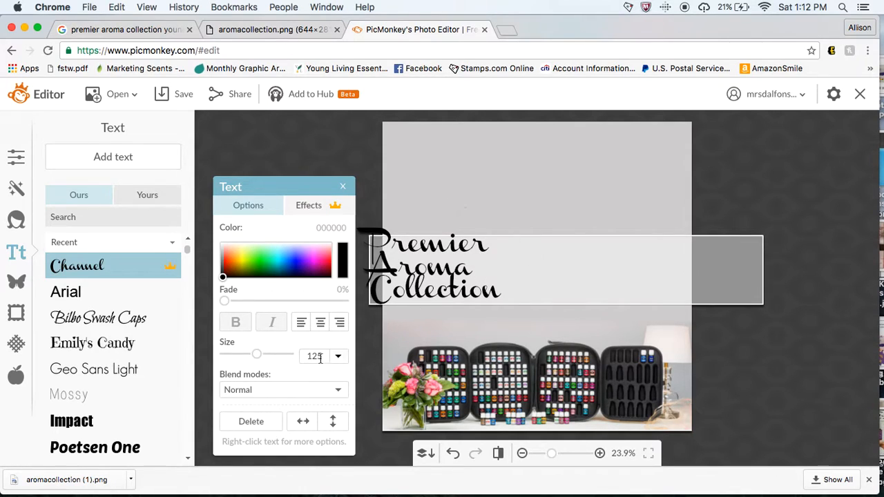
left_click(319, 324)
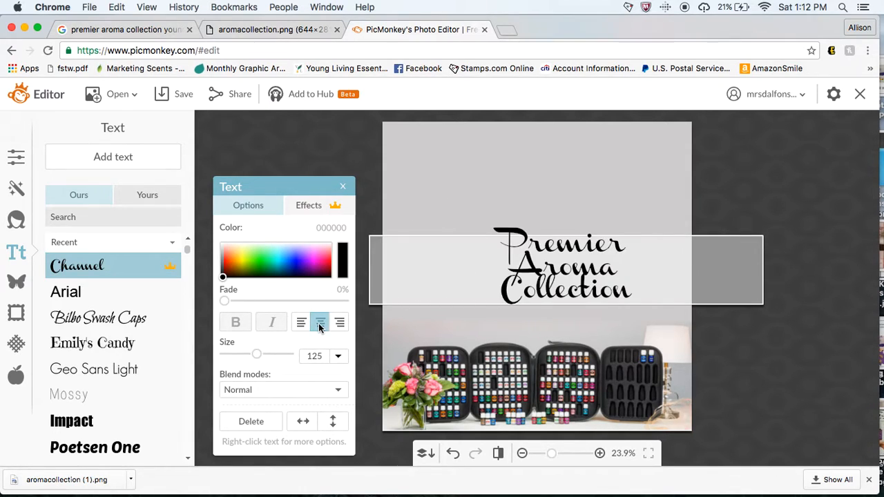
left_click(592, 197)
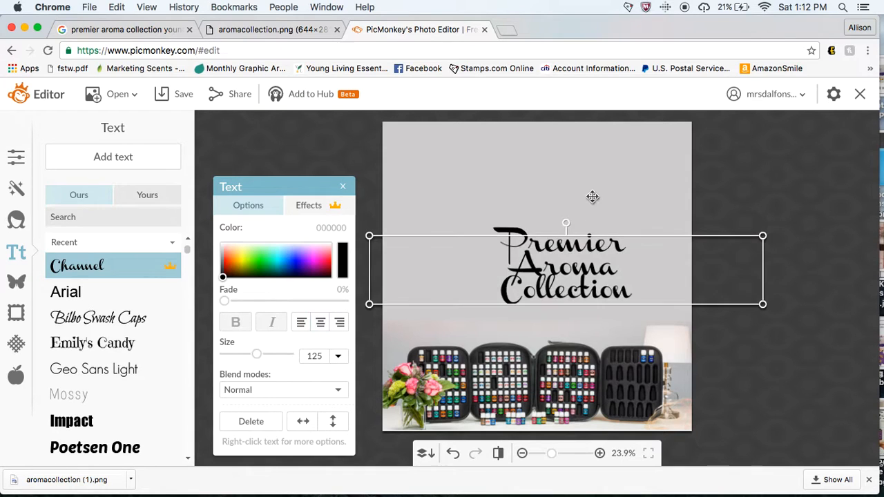
Step: Move the title to the top of the canvas and narrow its text box to match the canvas width
left_click_drag(581, 286, 545, 184)
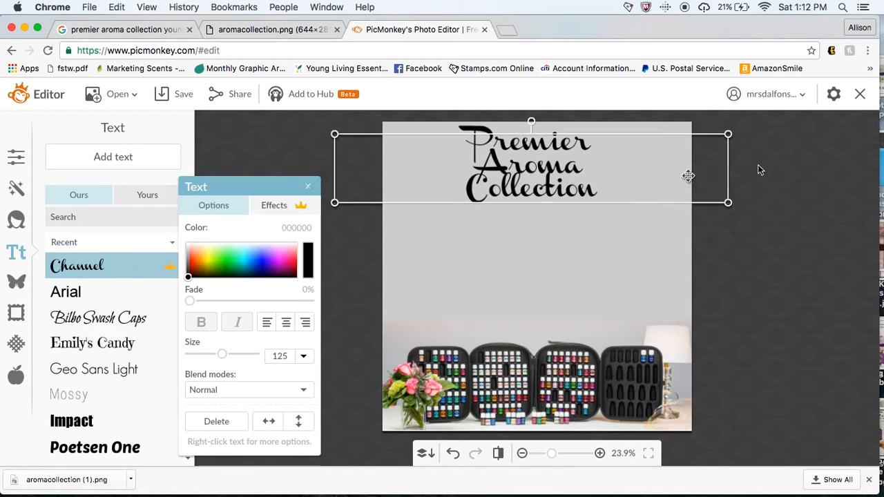
left_click_drag(728, 174, 693, 180)
left_click_drag(337, 179, 383, 174)
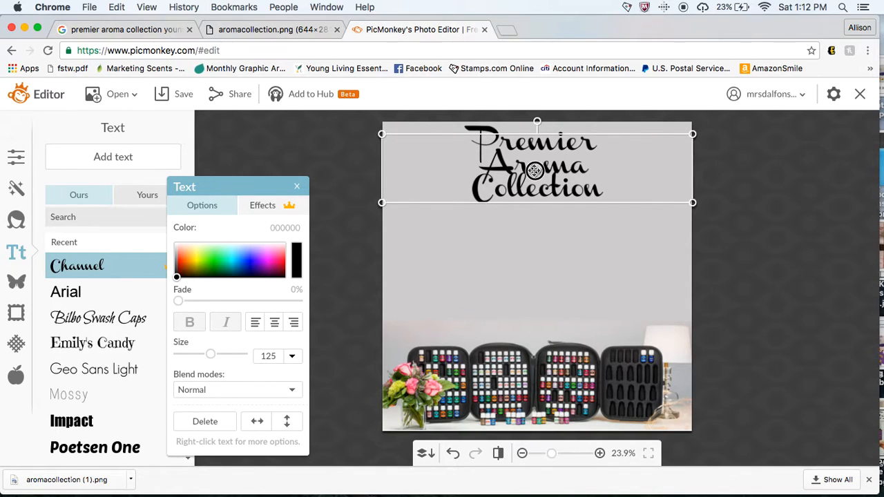
left_click_drag(535, 170, 535, 172)
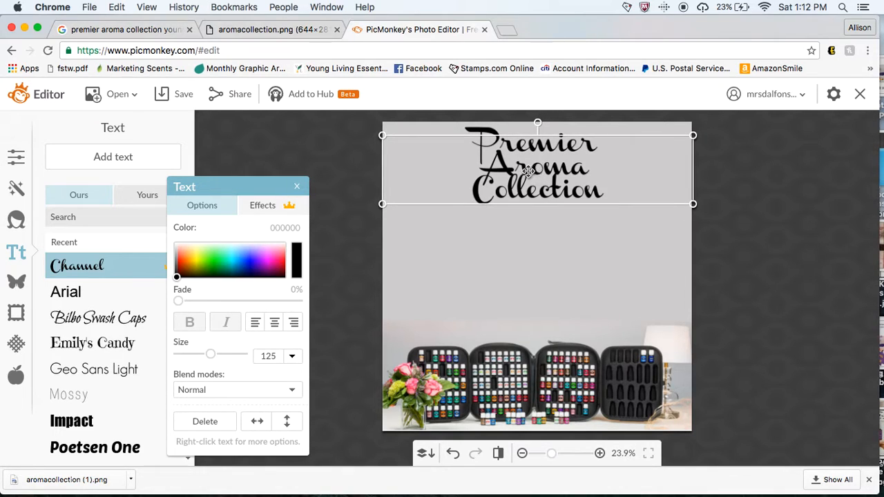
Step: Search the Mac for "premier aroma" and open the reference graphic Premier Aroma Complete.jpg in Preview
left_click(844, 8)
type("pre")
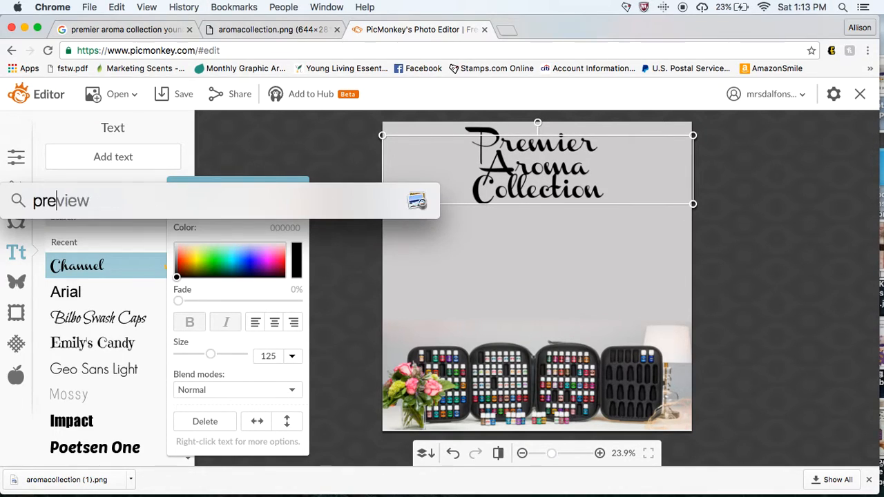
type("mier ar")
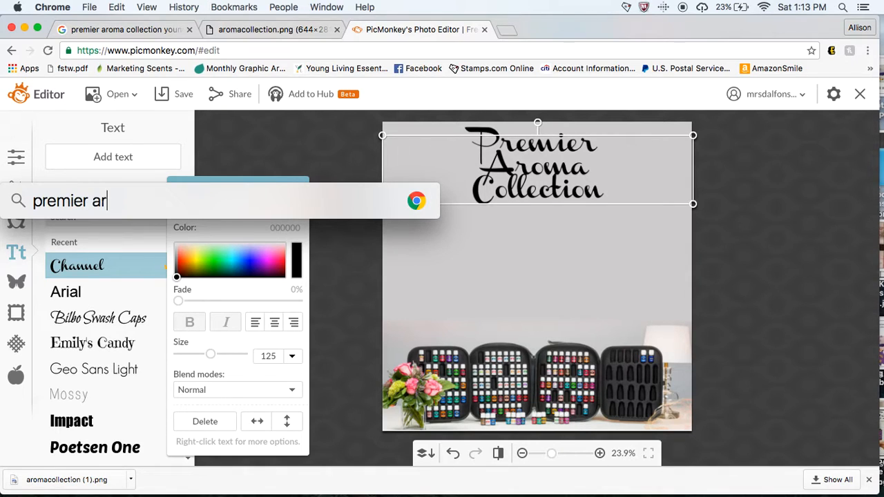
type("oma")
key("Return")
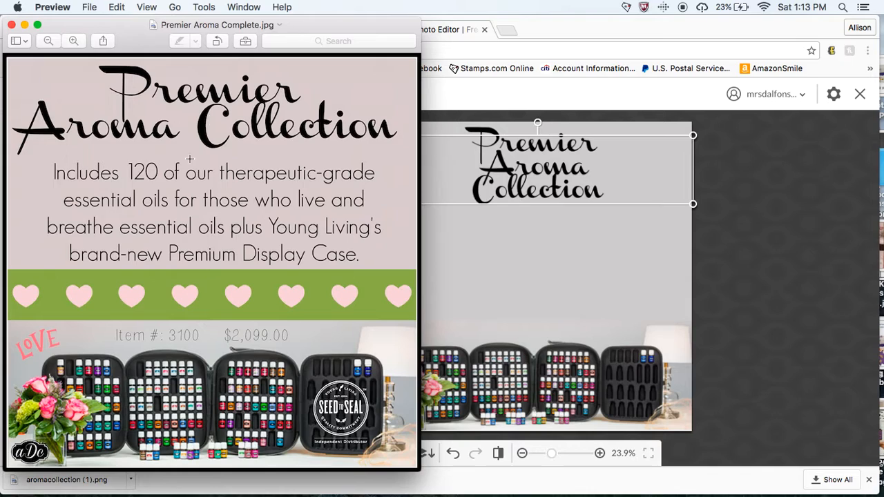
Step: Return to the PicMonkey editor and rearrange the title into two lines, "Premier" above "Aroma Collection"
left_click(562, 246)
double_click(519, 168)
left_click(488, 168)
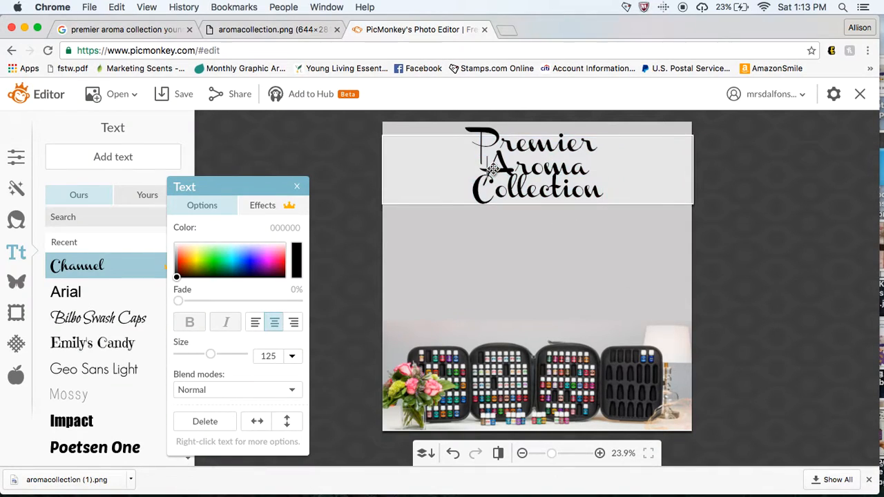
key("BackSpace")
key("Return")
key("Down")
key("BackSpace")
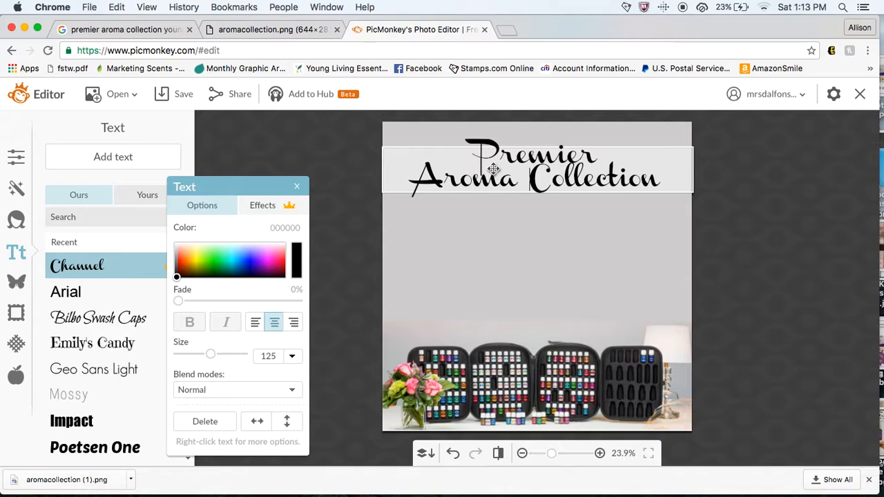
Step: Nudge the title up toward the canvas's upper edge, enlarge it to size 138 and recenter it across the canvas
left_click(587, 221)
left_click_drag(584, 163, 583, 153)
double_click(583, 156)
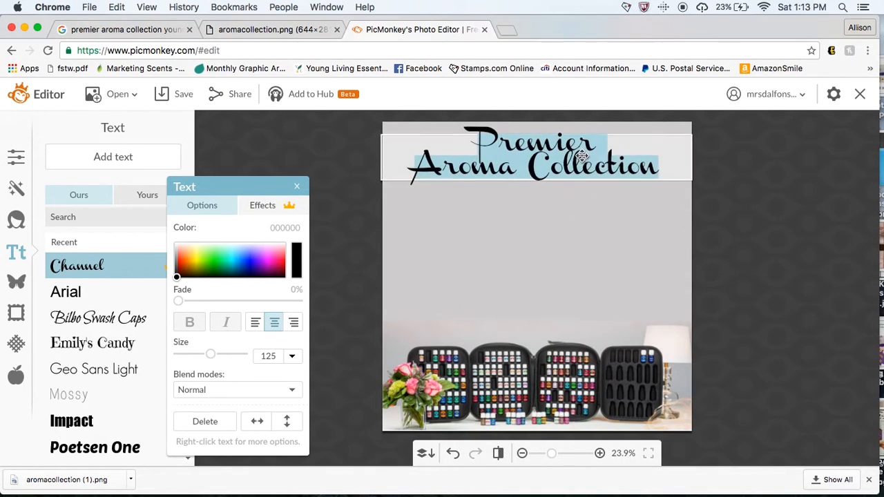
left_click(683, 187)
left_click(749, 211)
left_click(577, 144)
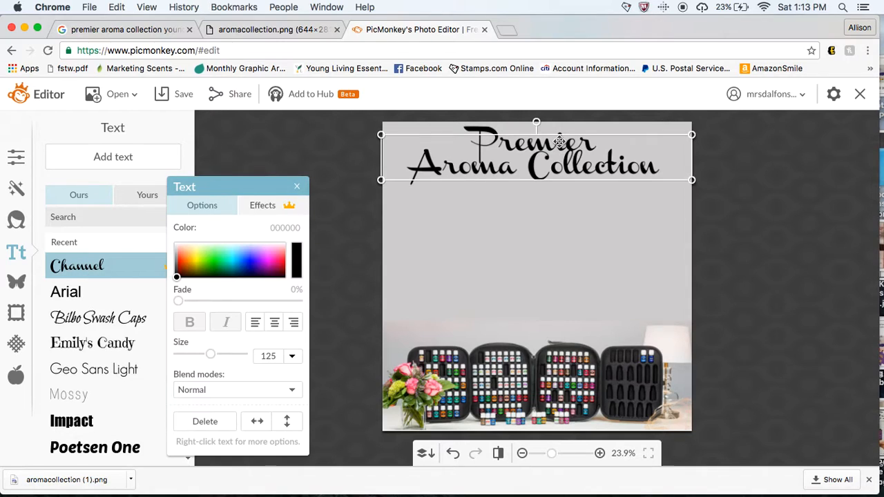
left_click_drag(692, 180, 725, 186)
left_click_drag(639, 172, 630, 172)
Step: Check the reference graphic in Preview, then set the background rectangle's Color 2 to a light pink sampled from the photo's flowers
key("super+Tab")
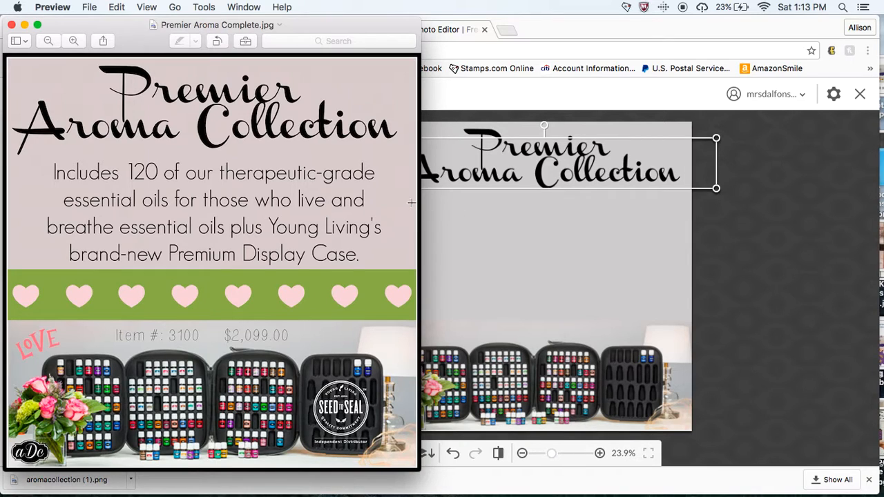
left_click(513, 219)
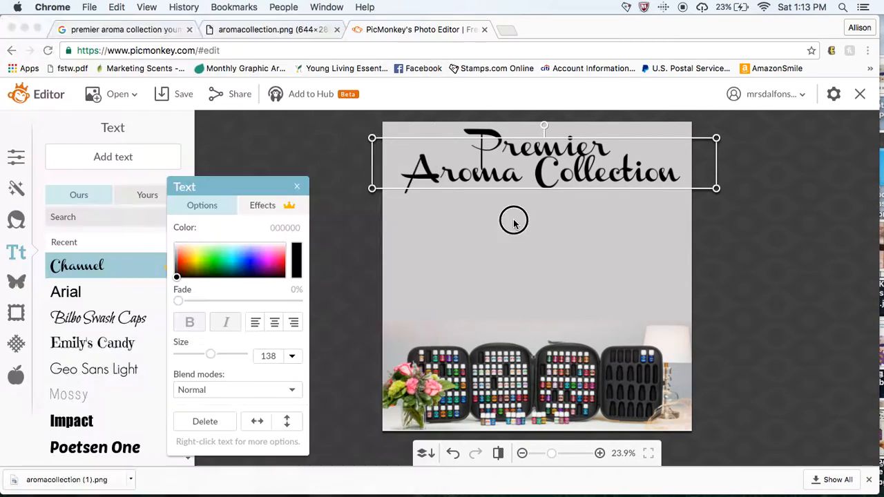
left_click(514, 220)
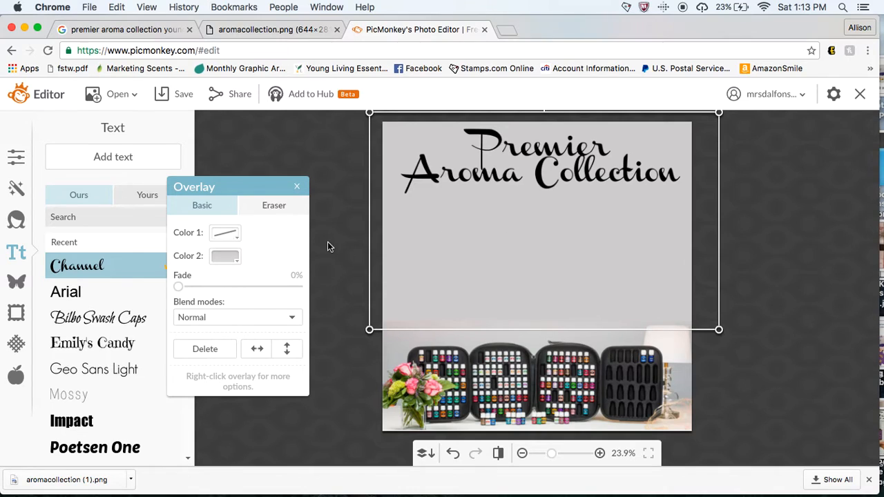
left_click(237, 258)
left_click(312, 279)
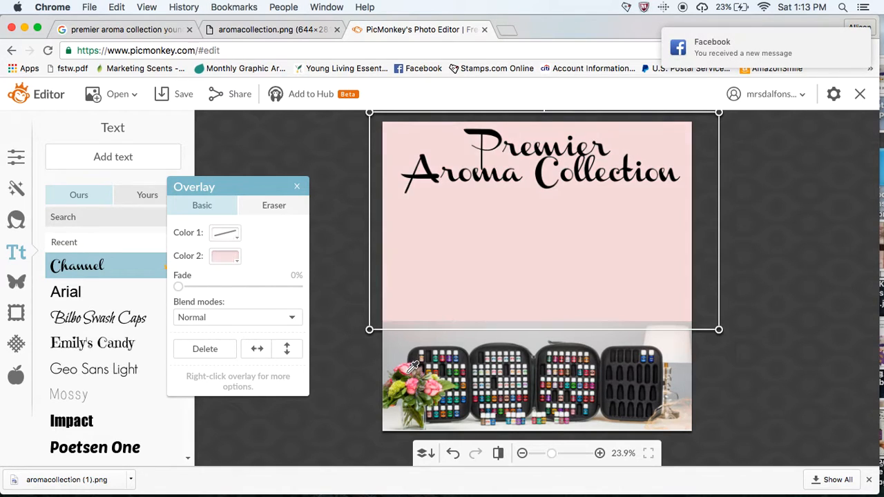
left_click(413, 366)
left_click(358, 400)
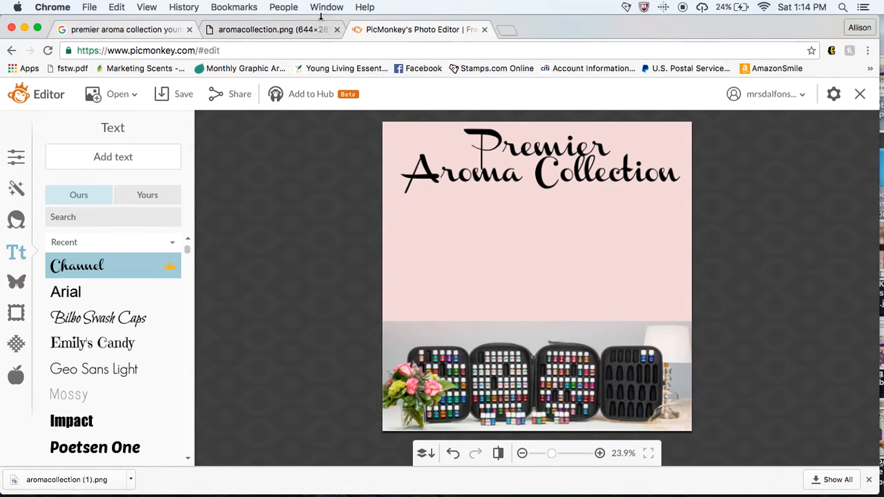
Step: Open youngliving.com in a new browser tab and enter its United States (English) site
left_click(503, 31)
type("youngliving.com")
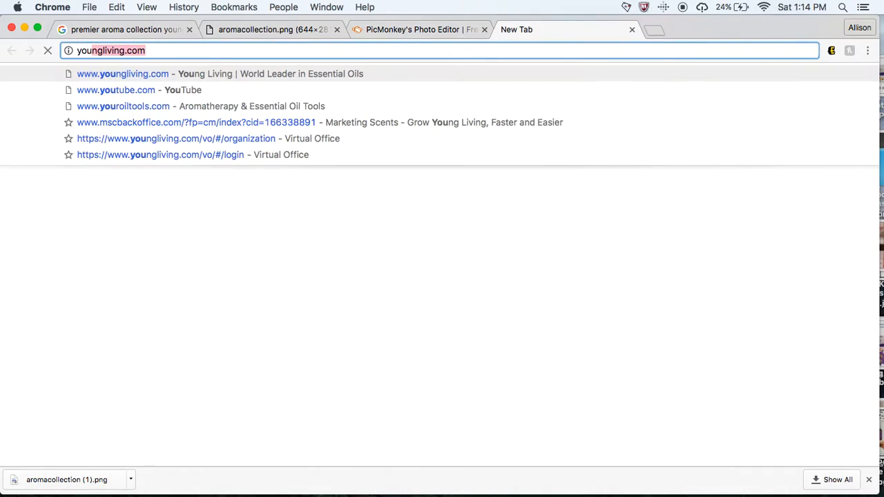
key("Return")
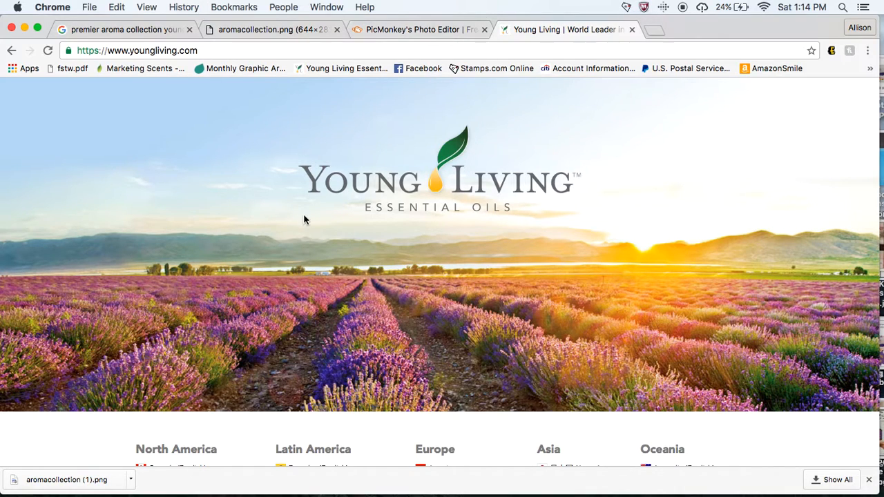
scroll(179, 404, "down", 3)
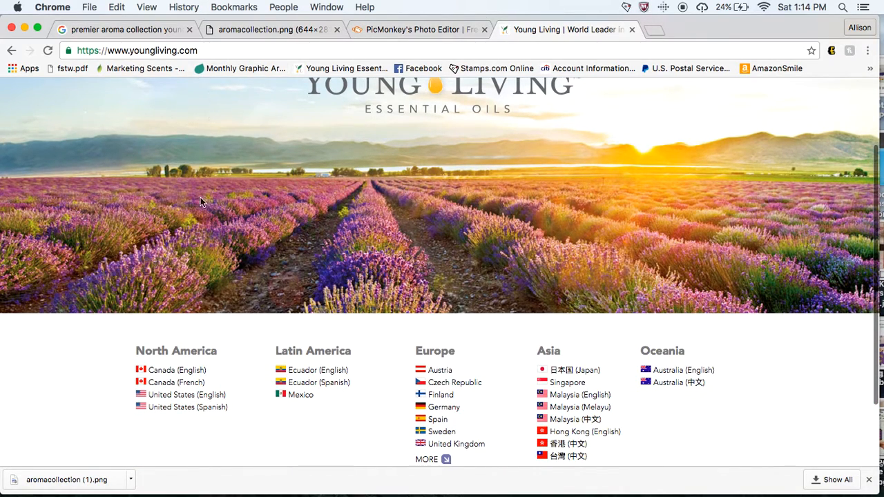
left_click(185, 394)
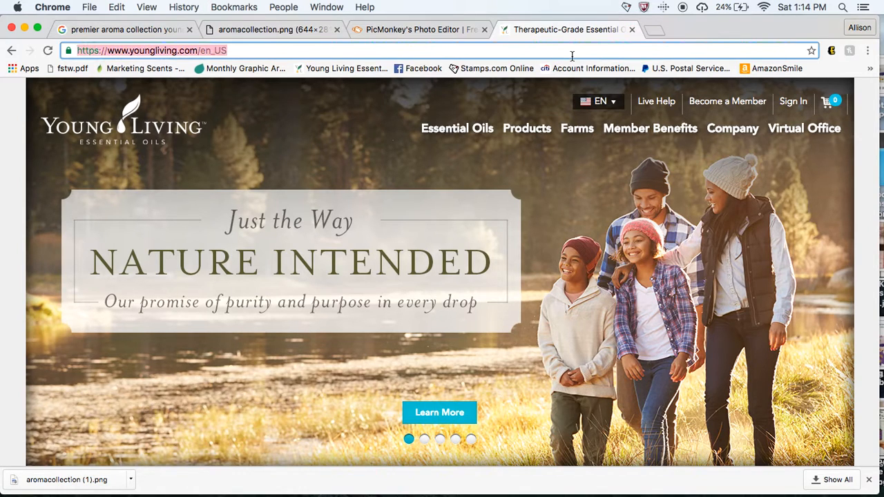
Step: Search the site's products for "premier aroma" and open the Premier Aroma Collection page
mouse_move(527, 129)
left_click(543, 156)
type("premier aroma")
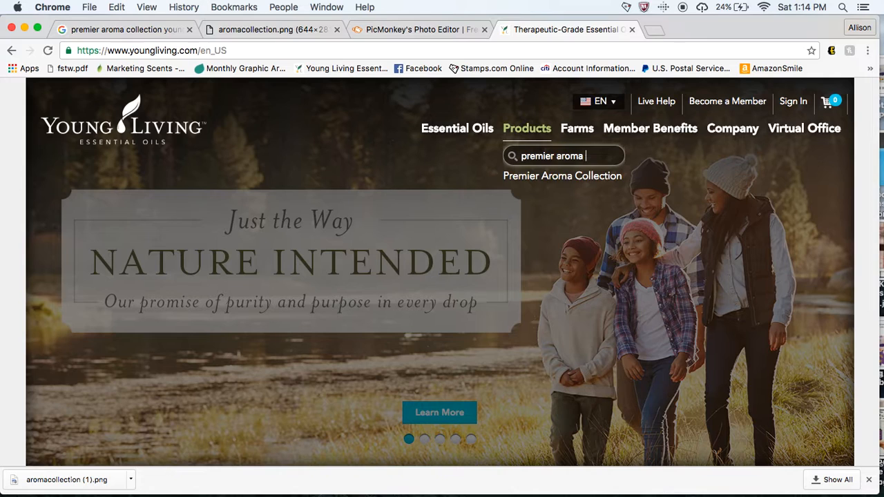
left_click(539, 177)
Step: Copy "120 of our therapeutic-grade essential oils for those who live and breathe essential oils." from the product description
scroll(356, 270, "down", 5)
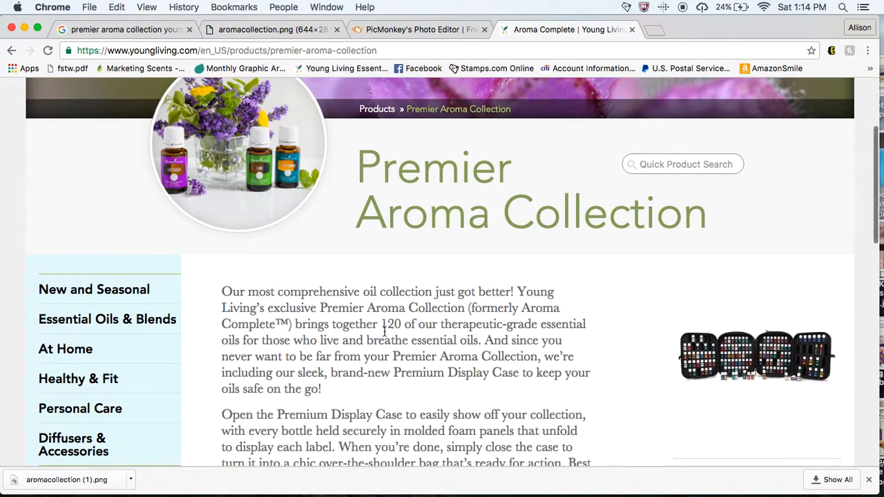
left_click_drag(383, 324, 483, 340)
key("super+c")
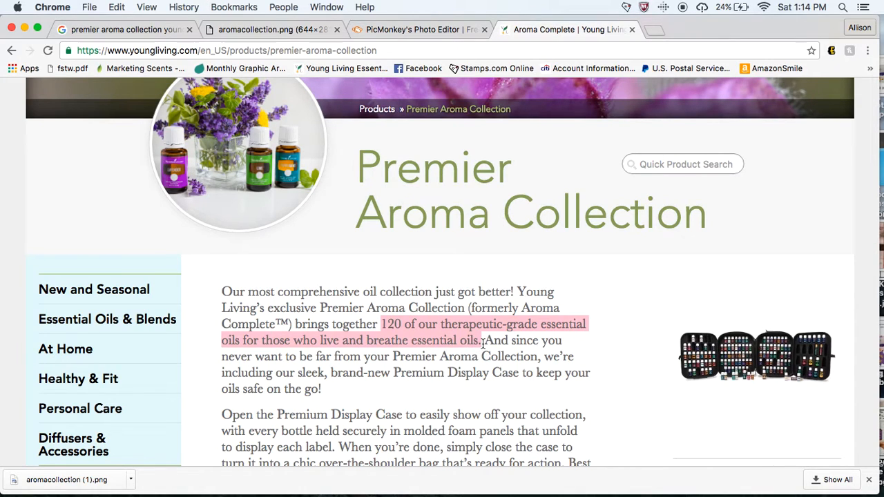
Step: Return to the PicMonkey graphic and add Geo Sans Light text with "Includes" followed by the copied description, then center-align it
key("super+Tab")
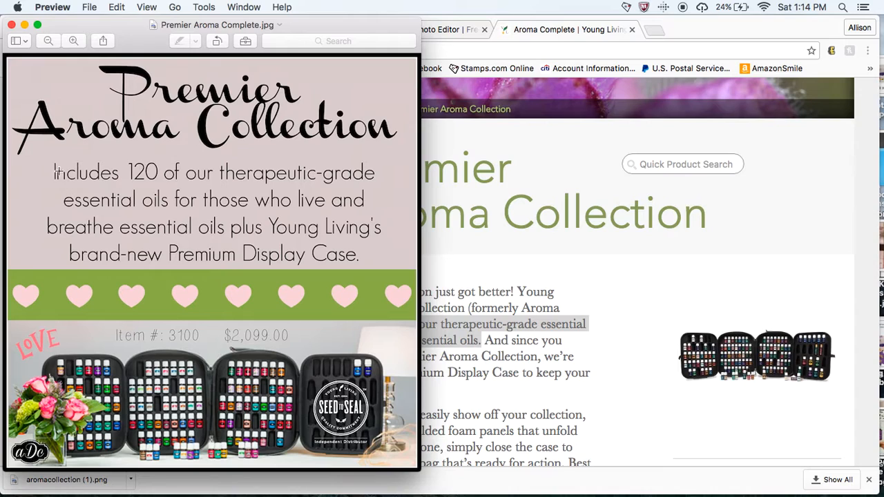
key("super+Tab")
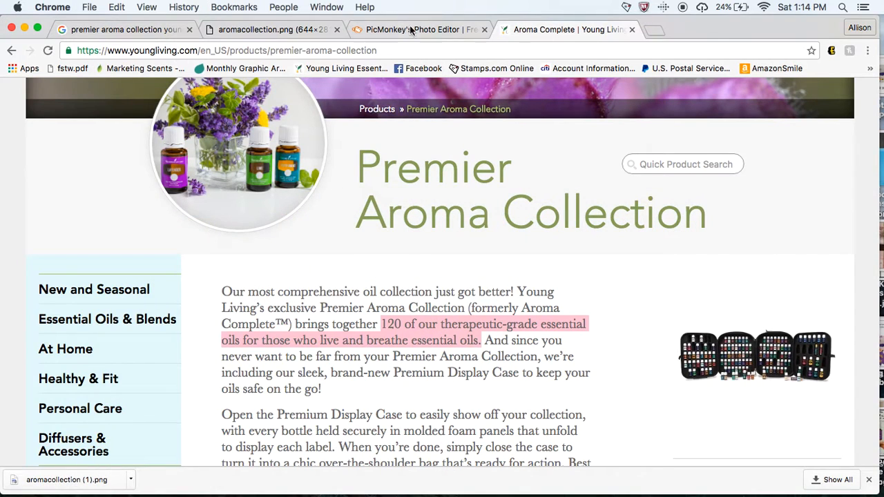
left_click(412, 30)
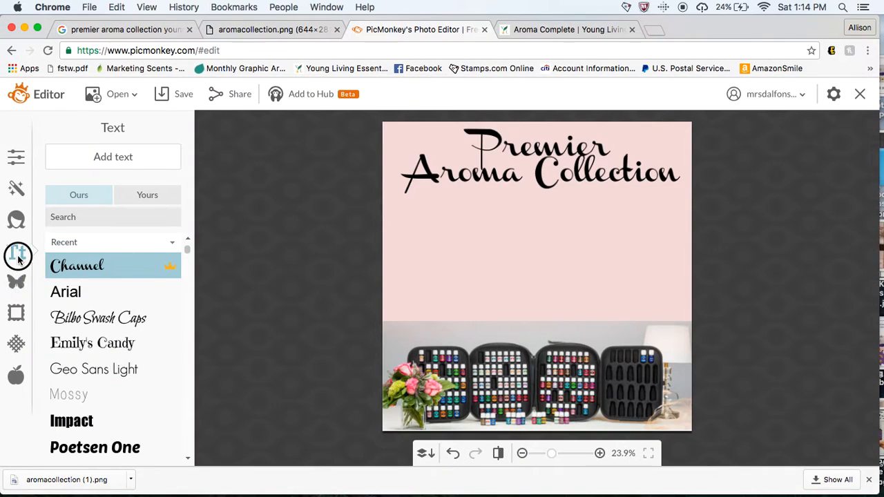
left_click(104, 368)
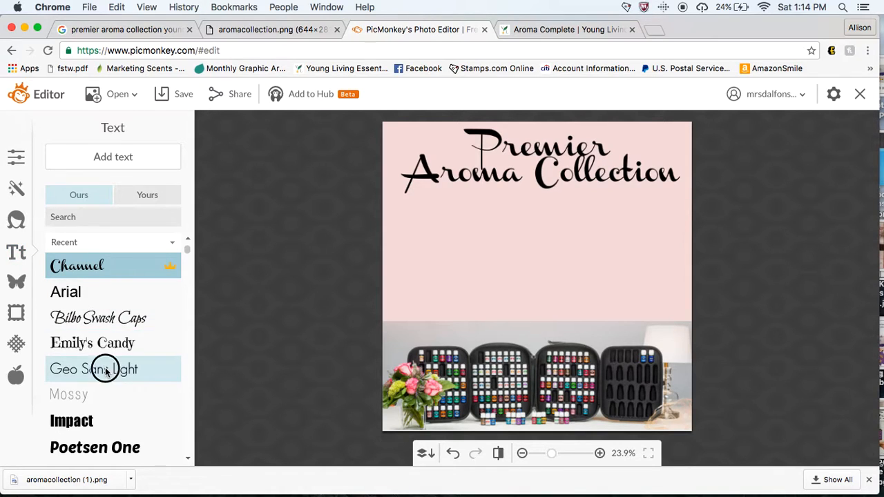
left_click(109, 156)
left_click(542, 267)
type("Includes")
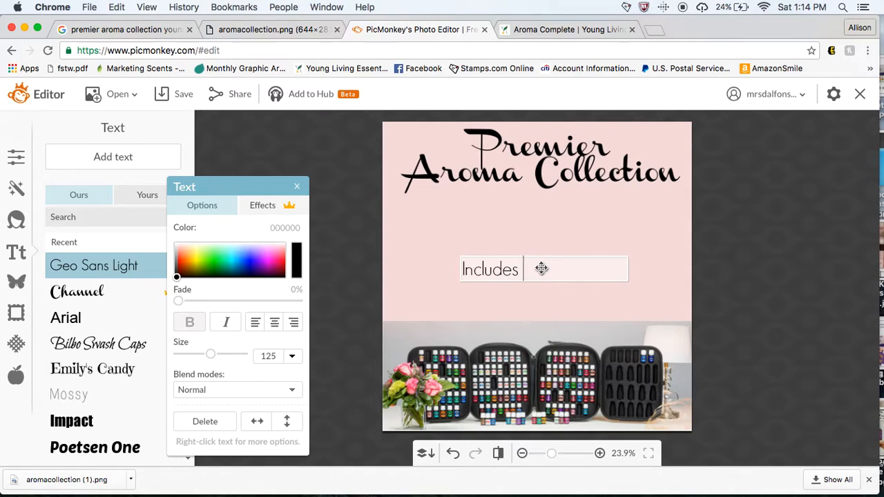
key("super+v")
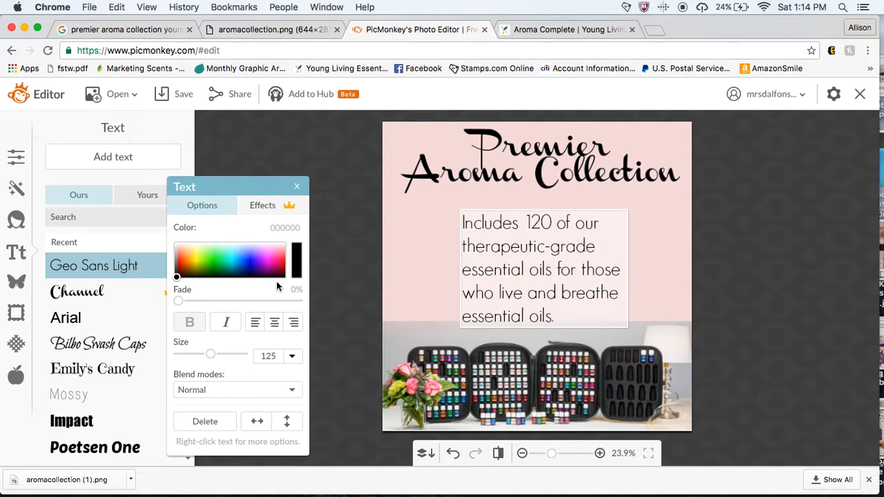
left_click(276, 324)
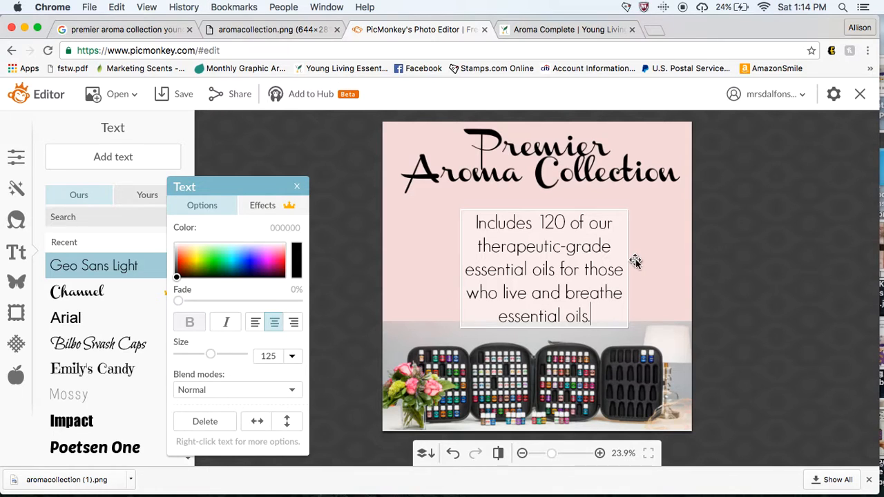
Step: Widen the description text box, move it beneath the title and scale its text to size 147, checking the reference graphic in Preview
key("super+Tab")
key("super+Tab")
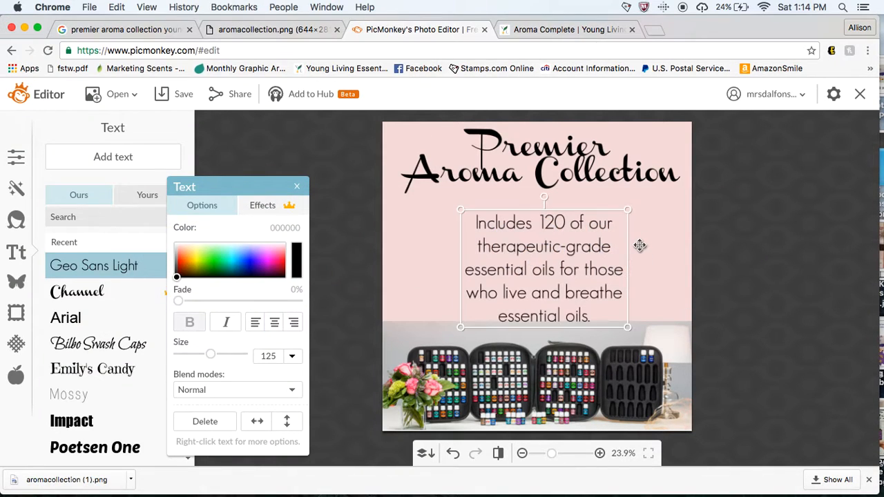
left_click_drag(630, 259, 720, 255)
key("super+Tab")
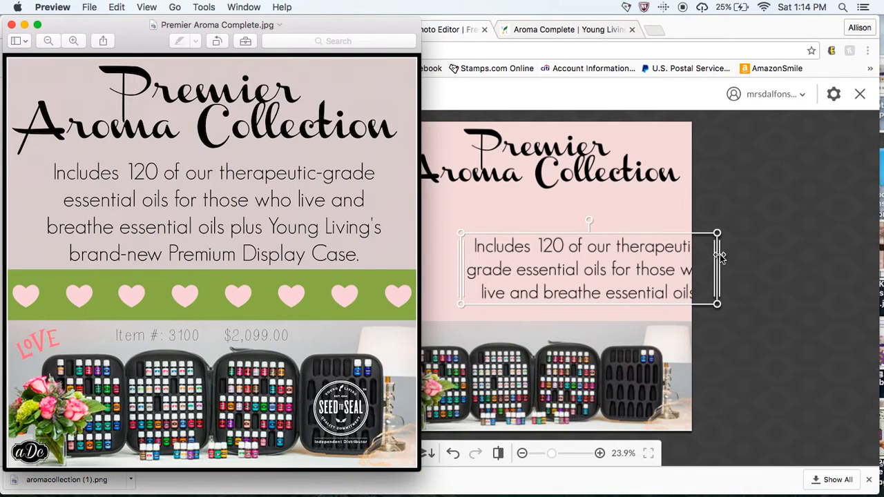
key("super+Tab")
left_click_drag(518, 262, 442, 226)
left_click_drag(640, 267, 685, 289)
Step: Check the description wording in the reference graphic, then replace the final period with " plus Young Living's"
double_click(612, 239)
key("super+Tab")
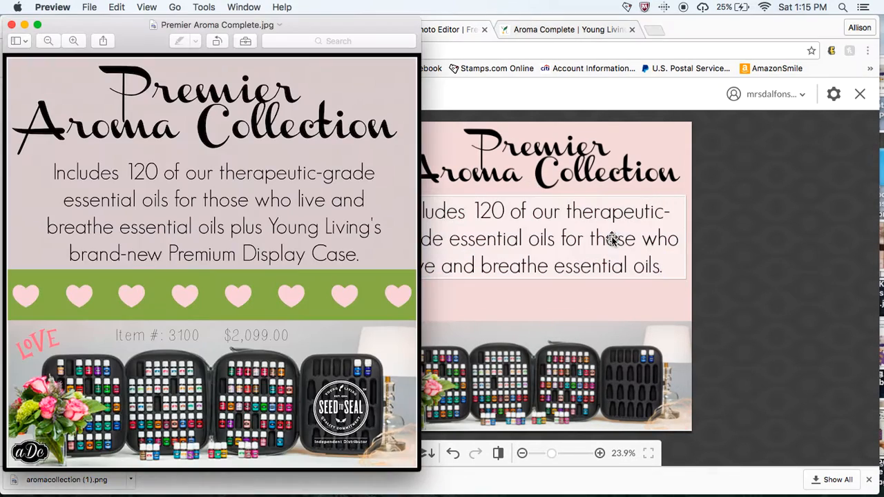
key("super+Tab")
key("super+Tab")
key("super+Tab")
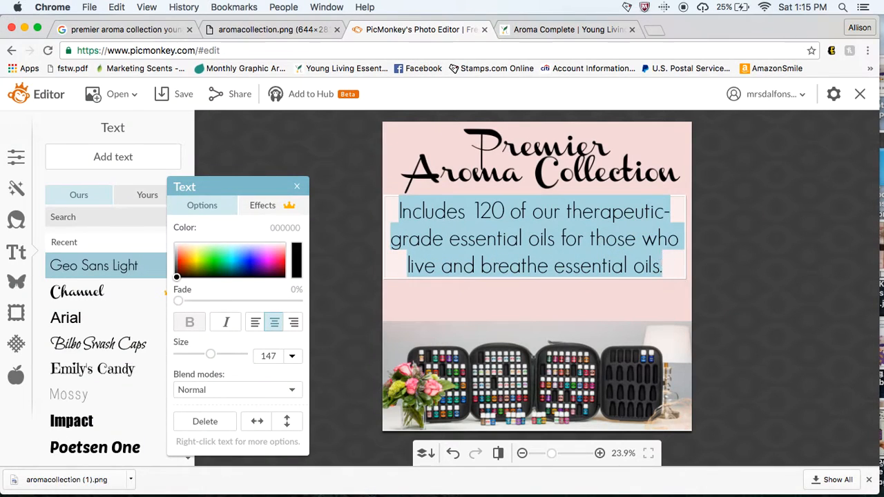
left_click(661, 259)
key("BackSpace")
type("pl")
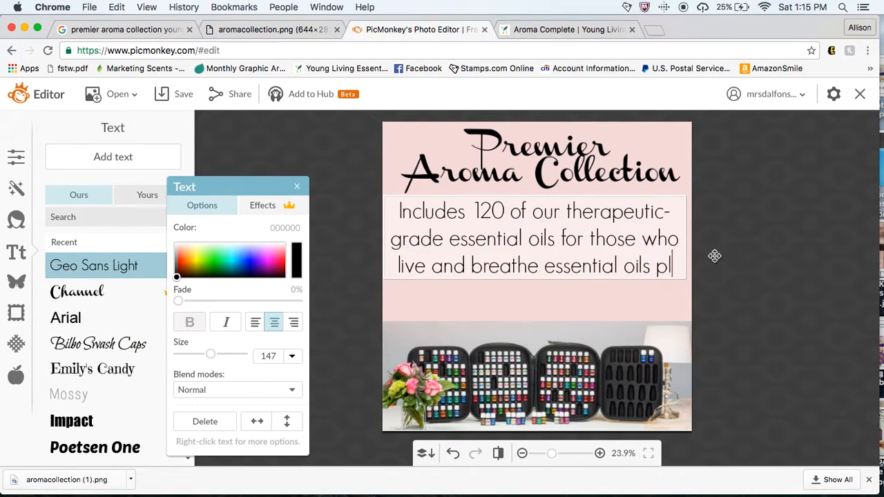
type("us Young Livin")
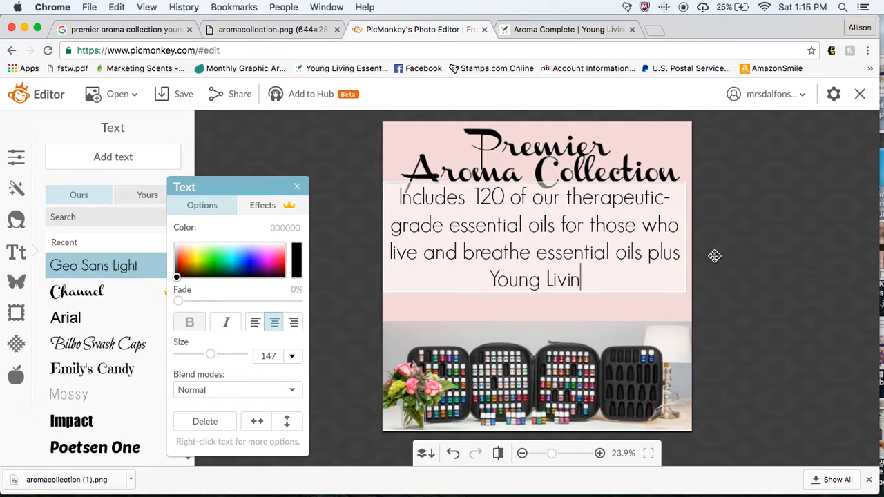
type("g's pr")
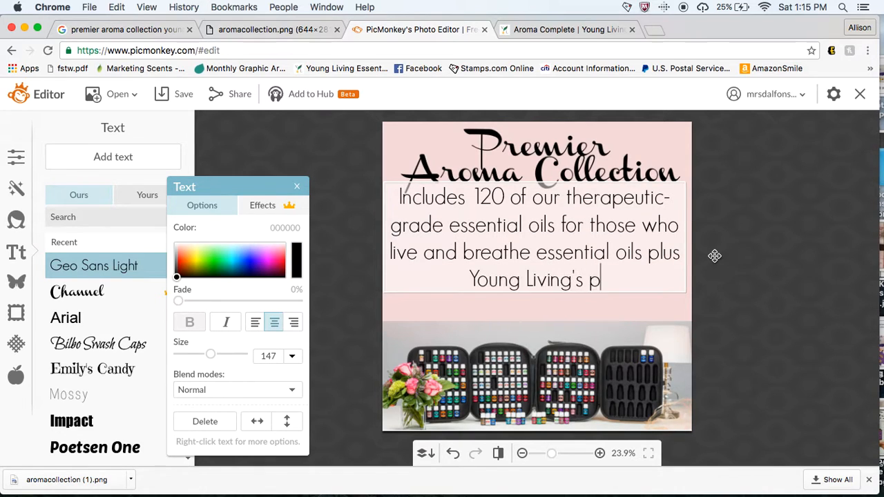
key("BackSpace")
Step: Check the reference graphic again and finish the description with "Premium Display Case."
key("super+Tab")
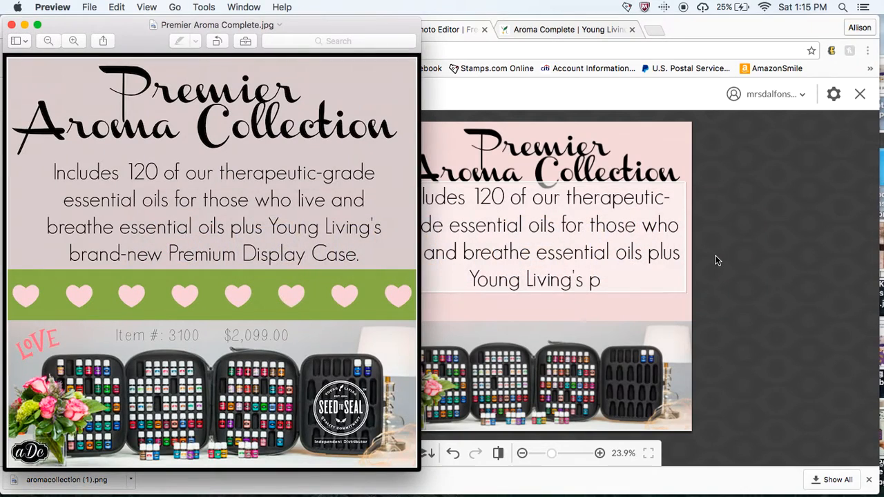
key("super+Tab")
key("BackSpace")
type("Premium Displat")
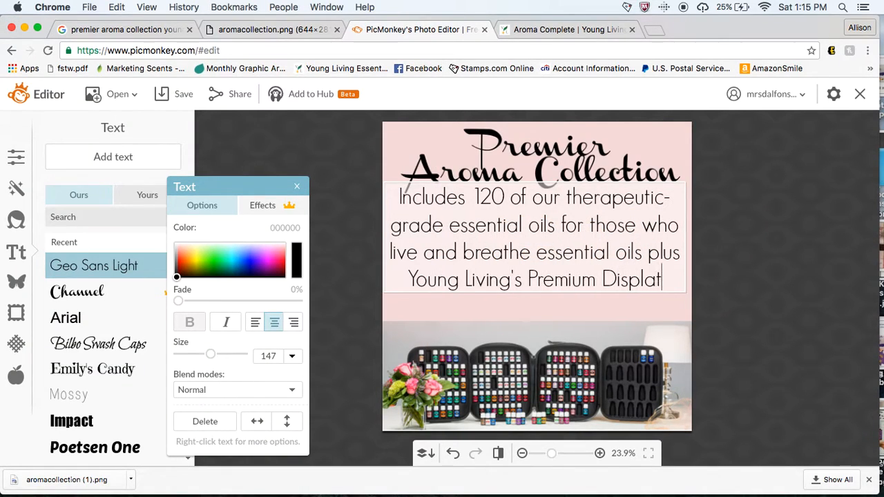
key("BackSpace")
type("y Case.")
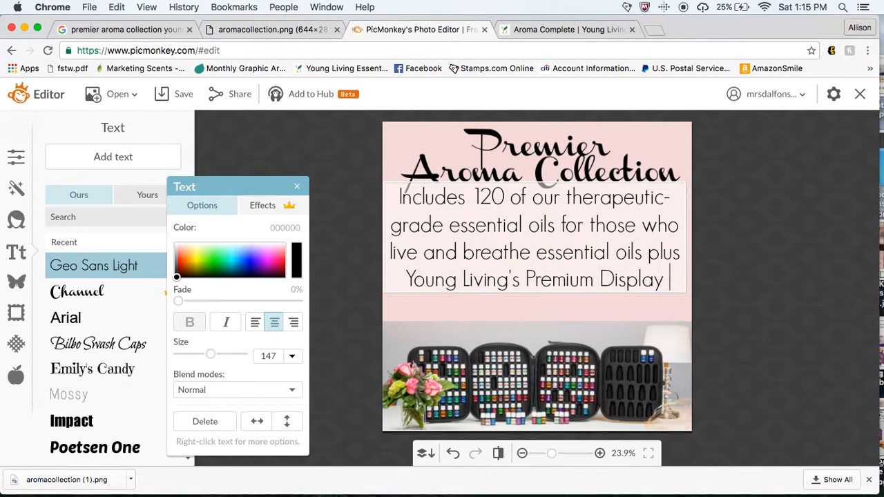
left_click(722, 263)
left_click(704, 295)
left_click(765, 258)
left_click(529, 296)
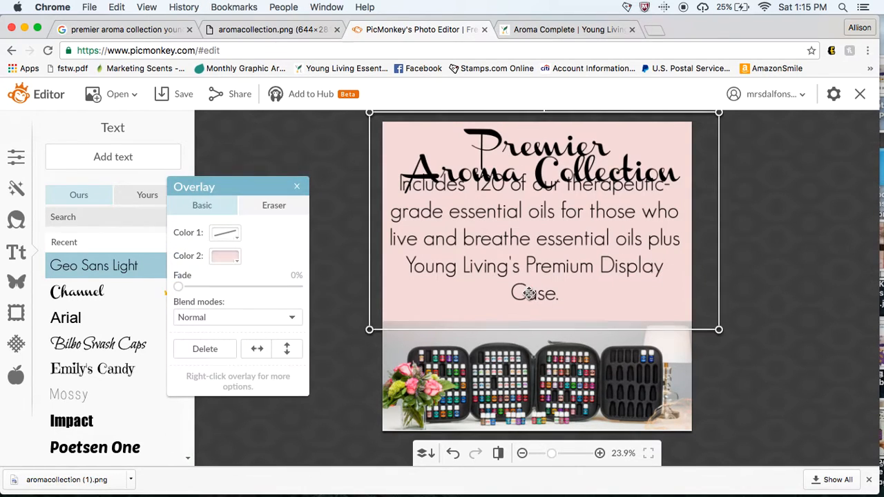
left_click(341, 304)
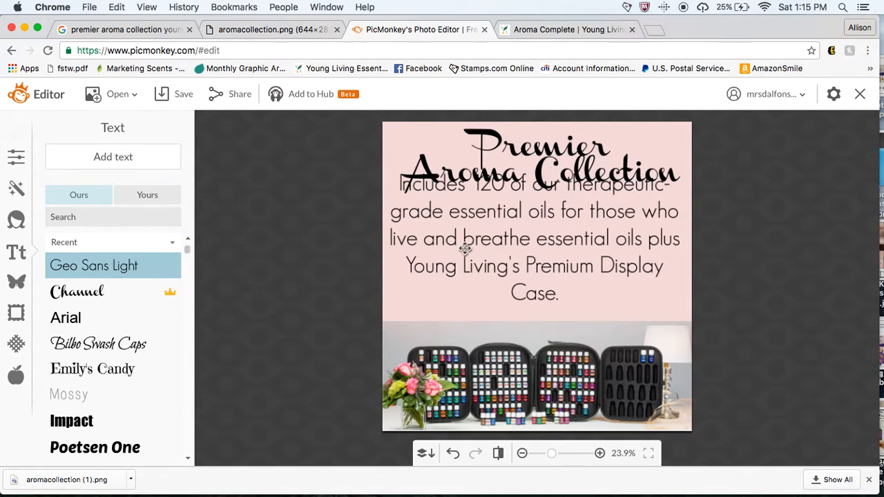
left_click(467, 214)
left_click(351, 261)
left_click(434, 261)
left_click(351, 267)
left_click(474, 275)
left_click(355, 277)
left_click(542, 286)
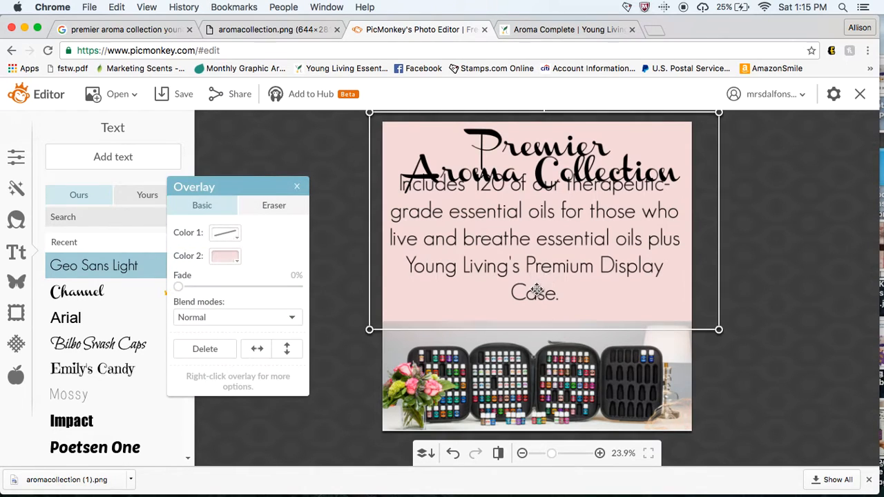
left_click(771, 224)
left_click(649, 218)
left_click(773, 211)
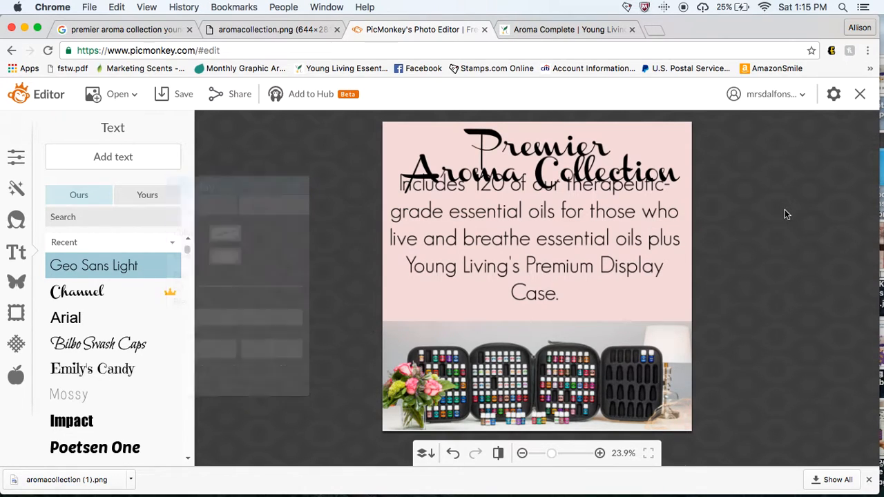
left_click(559, 188)
left_click(770, 235)
left_click(591, 273)
left_click(722, 303)
left_click(529, 297)
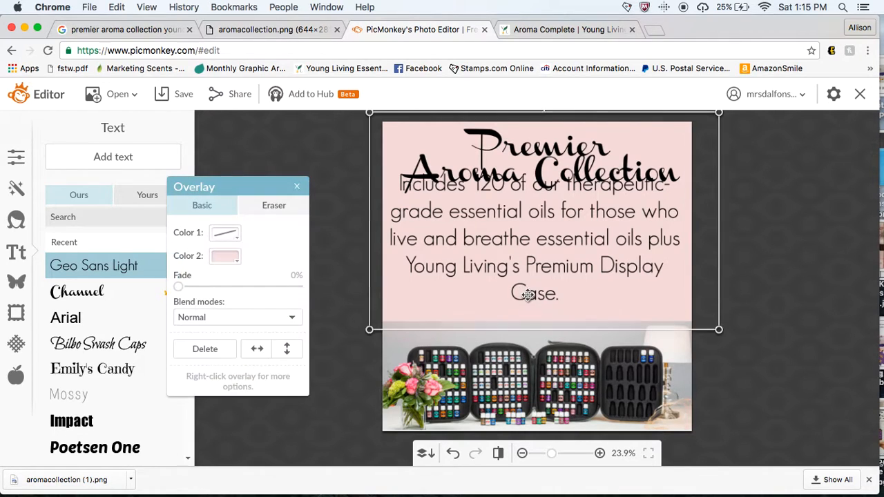
left_click(750, 268)
left_click(593, 231)
left_click(754, 233)
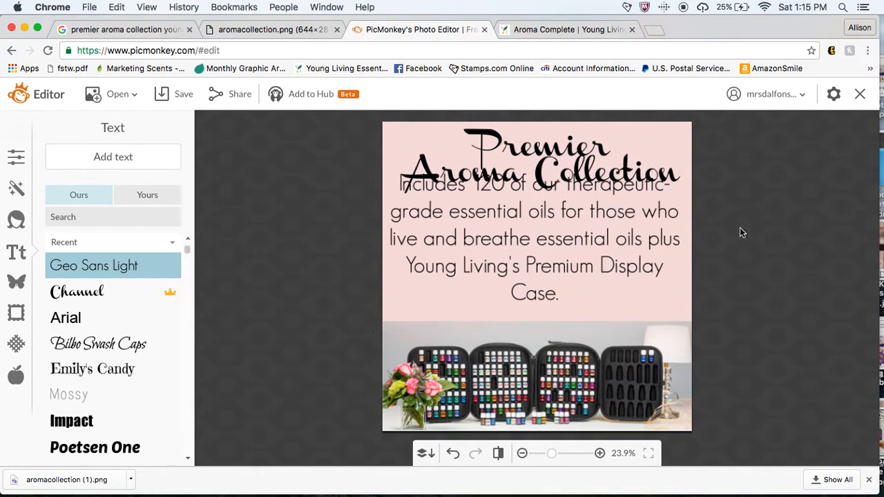
left_click(501, 185)
left_click(706, 239)
Step: Shift the pink background rectangle and pull the description text past the canvas's right edge so the text can be selected separately
left_click_drag(657, 279, 652, 197)
left_click(598, 264)
left_click_drag(598, 264, 749, 274)
left_click(483, 215)
left_click_drag(483, 215, 487, 288)
left_click(758, 241)
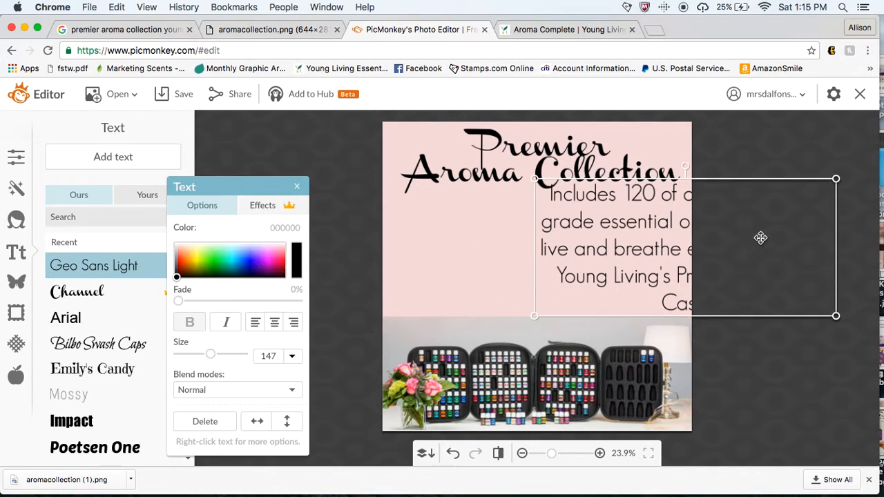
Step: Scale the description text down to size 120, adjust its box width to wrap into four lines, and center it beneath the title
double_click(535, 251)
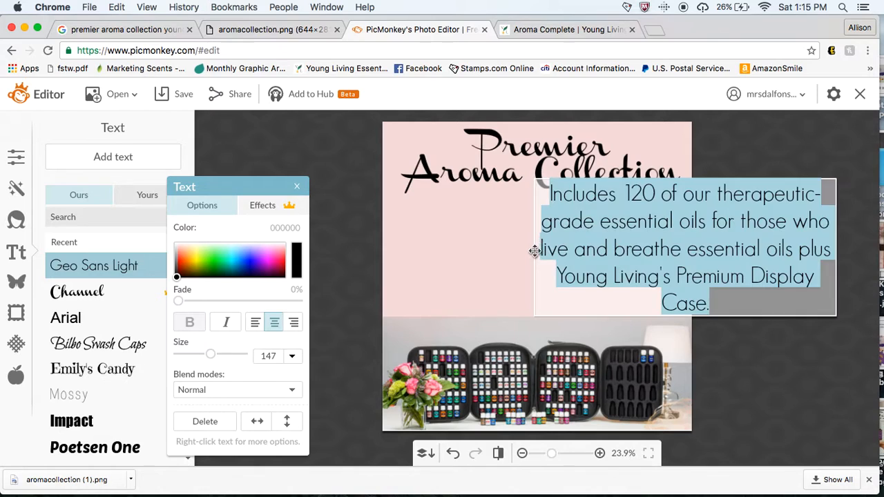
left_click(550, 219)
left_click_drag(536, 178, 551, 199)
left_click_drag(584, 254, 510, 255)
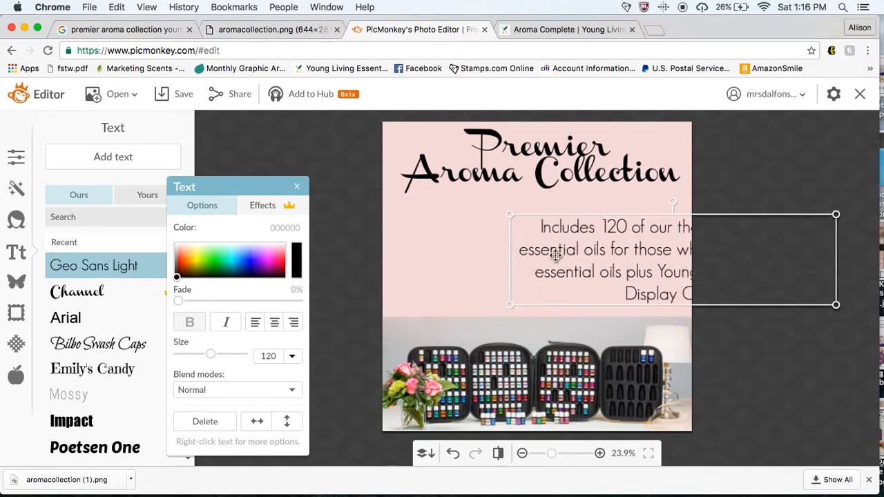
left_click_drag(640, 255, 520, 239)
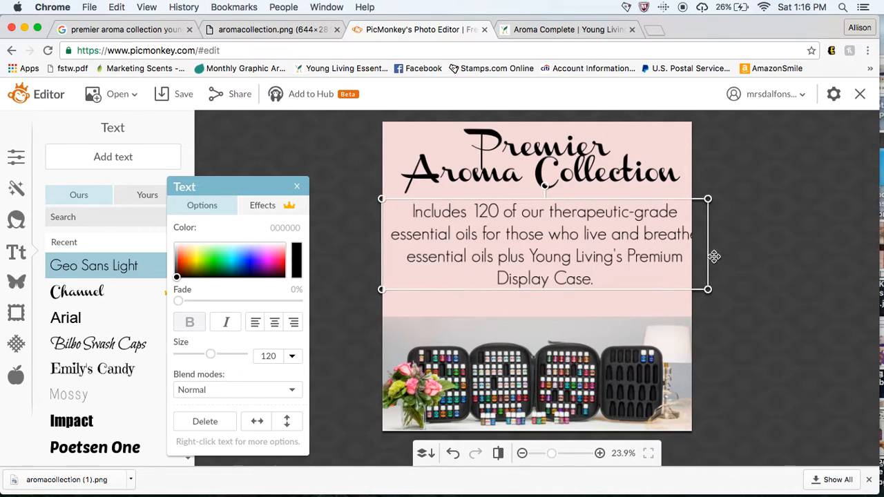
left_click_drag(709, 256, 649, 265)
left_click_drag(551, 237, 565, 234)
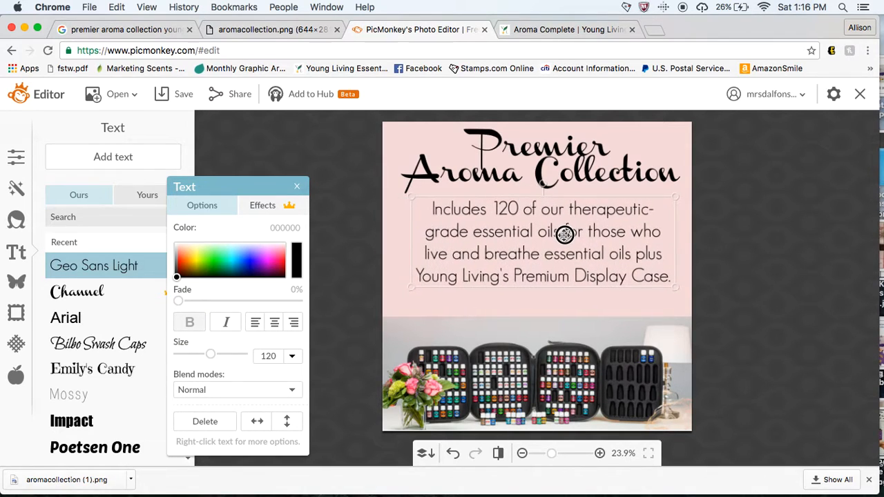
Step: Compare the description with the reference graphic, insert "brand-new" before "Premium" and remove the extra space, then check the reference again
key("super+Tab")
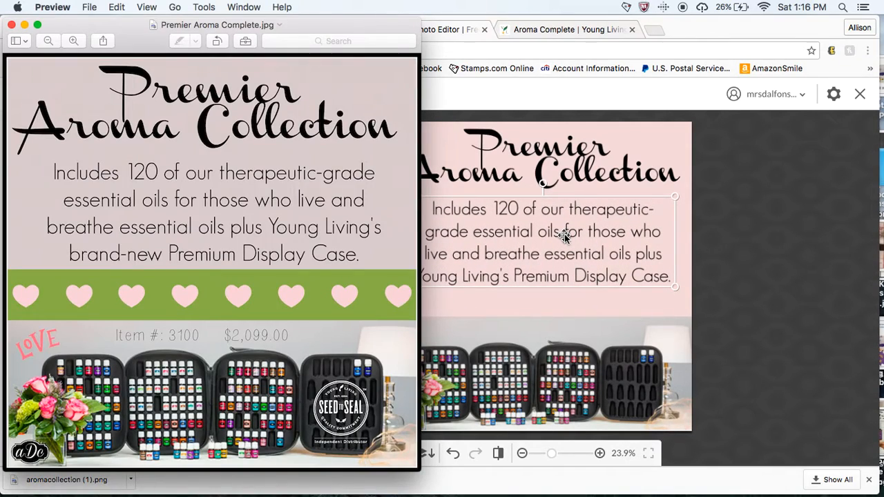
key("super+Tab")
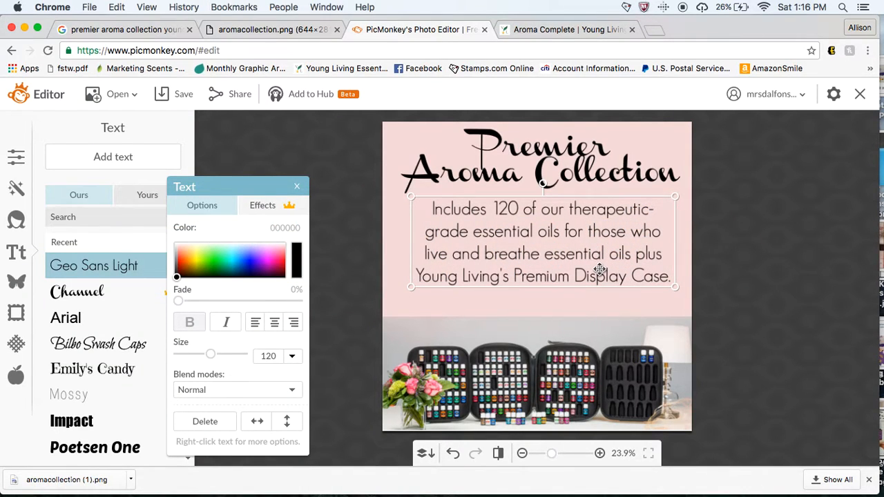
key("super+Tab")
key("super+Tab")
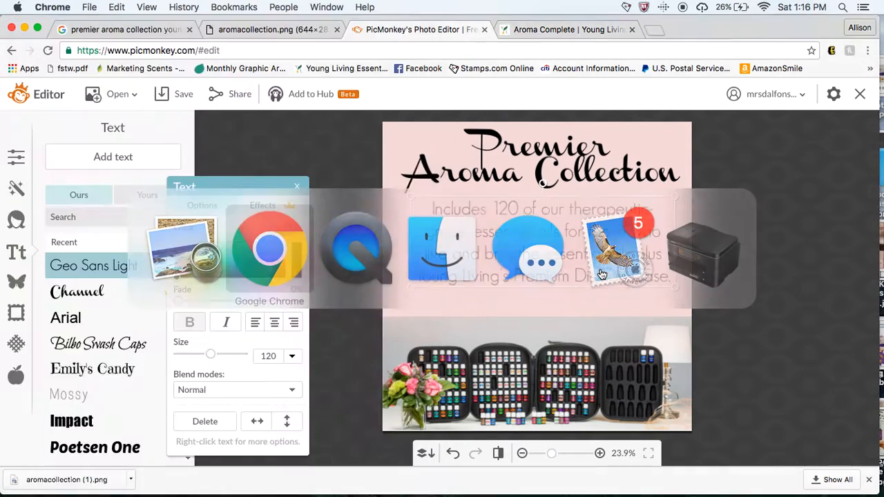
left_click(516, 288)
left_click(515, 272)
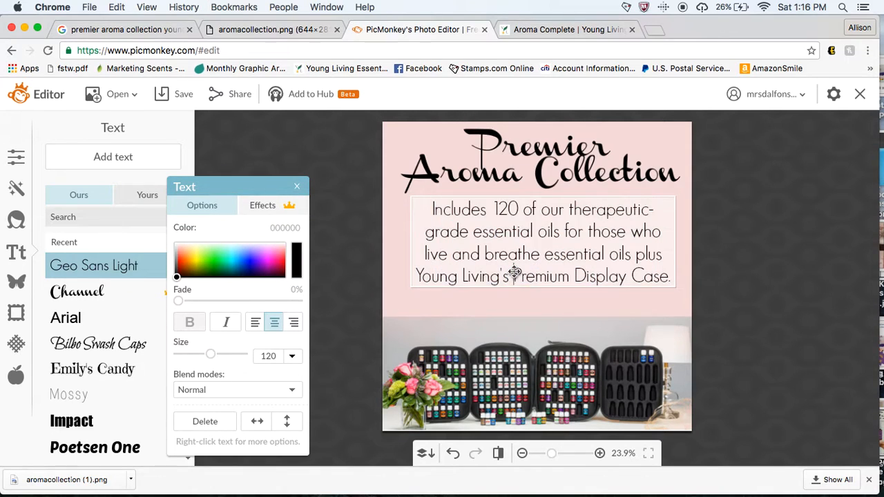
type("brand-")
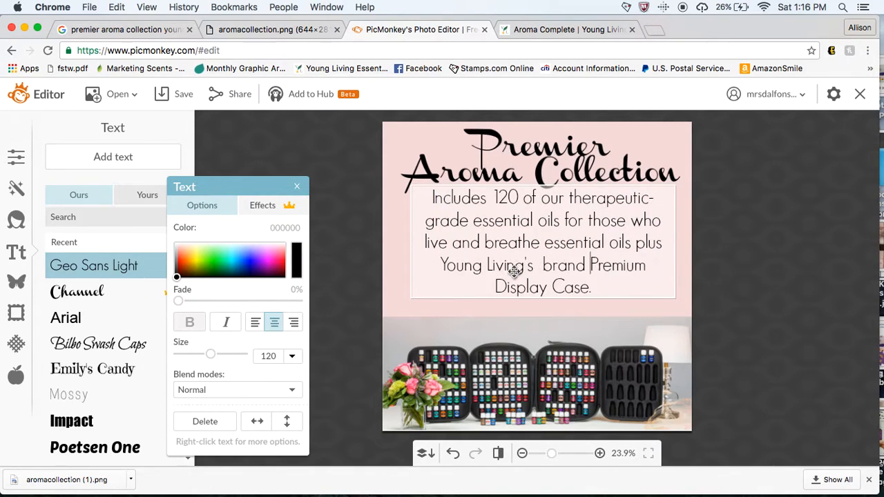
type("new")
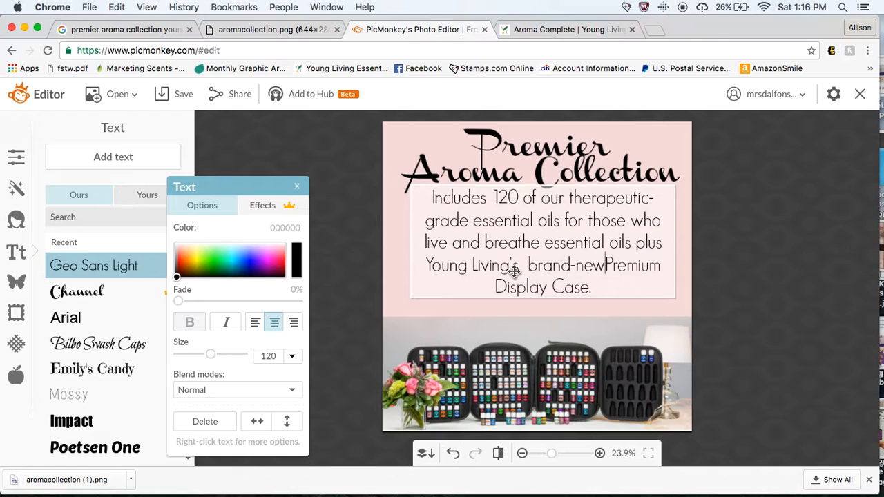
left_click(524, 264)
key("BackSpace")
key("super+Tab")
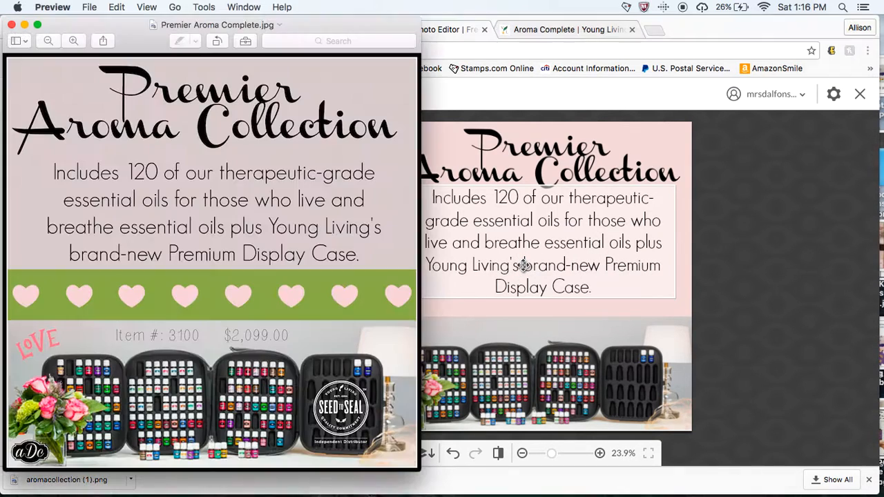
Step: Widen the description text box to nearly the full canvas width so it wraps into four lines, and center it below the title
key("super+Tab")
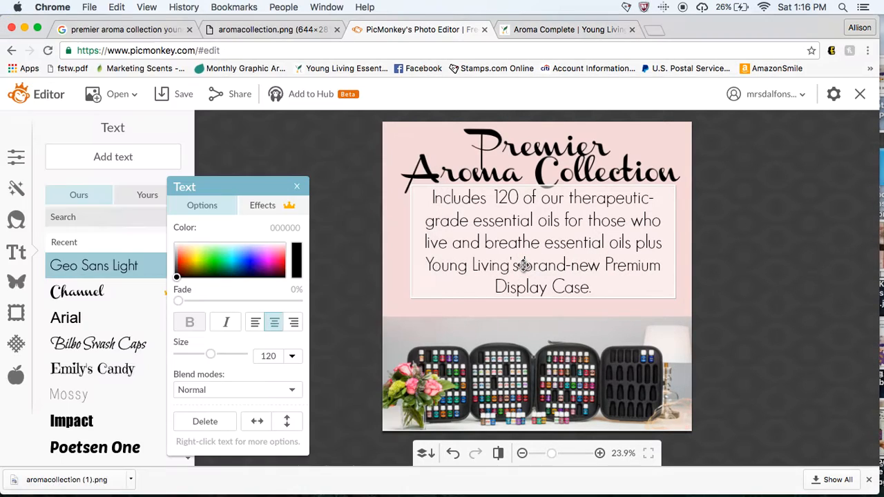
left_click(723, 279)
left_click(681, 257)
left_click(758, 261)
left_click(641, 264)
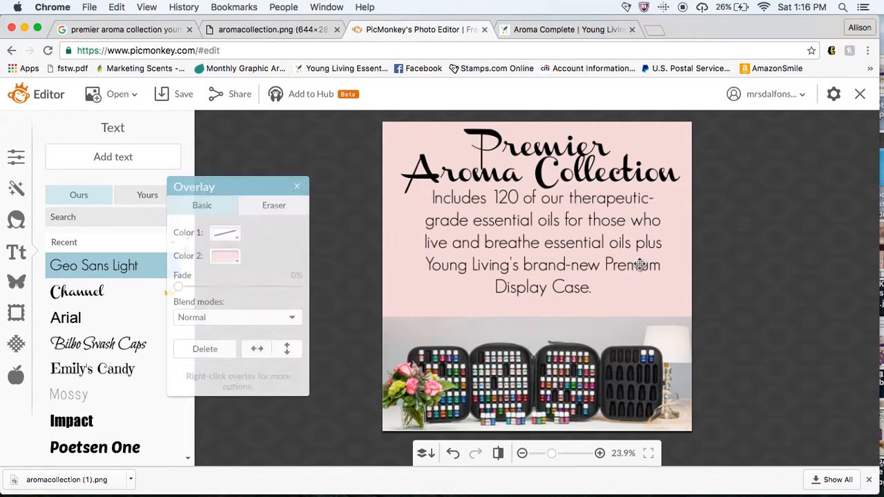
left_click(737, 261)
left_click(553, 297)
left_click(503, 287)
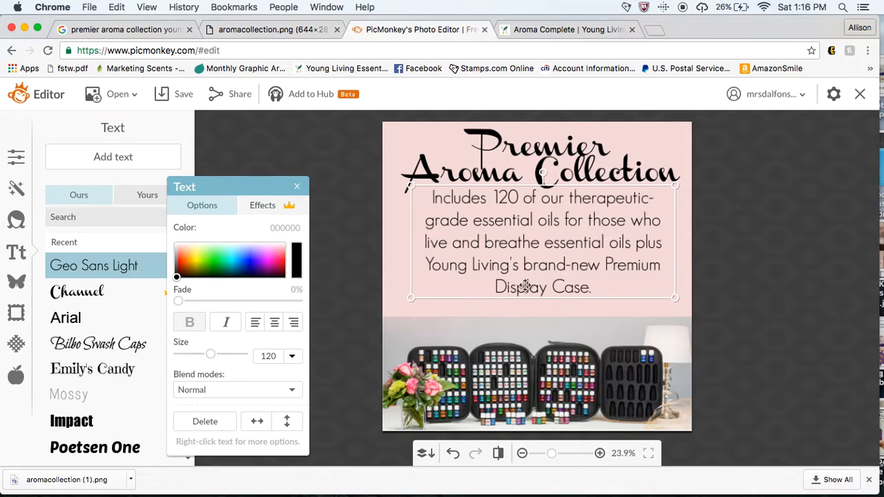
left_click_drag(411, 228, 383, 229)
left_click_drag(670, 243, 686, 243)
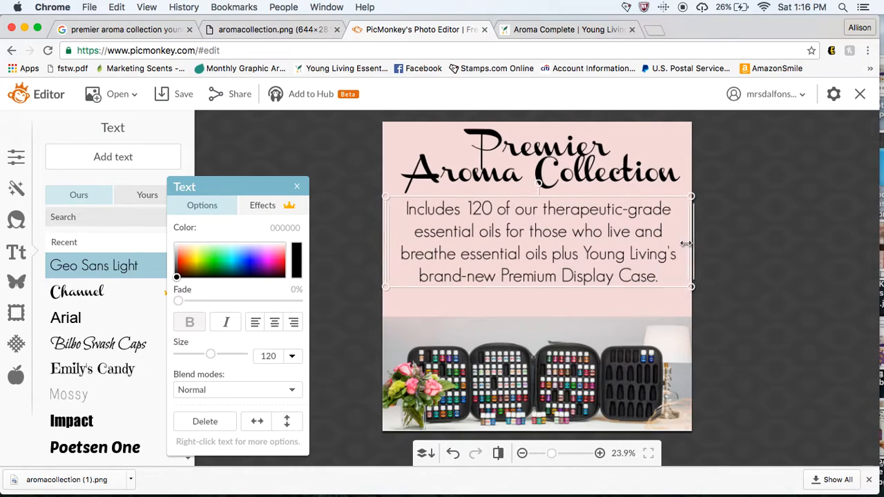
left_click_drag(384, 246, 383, 246)
double_click(383, 246)
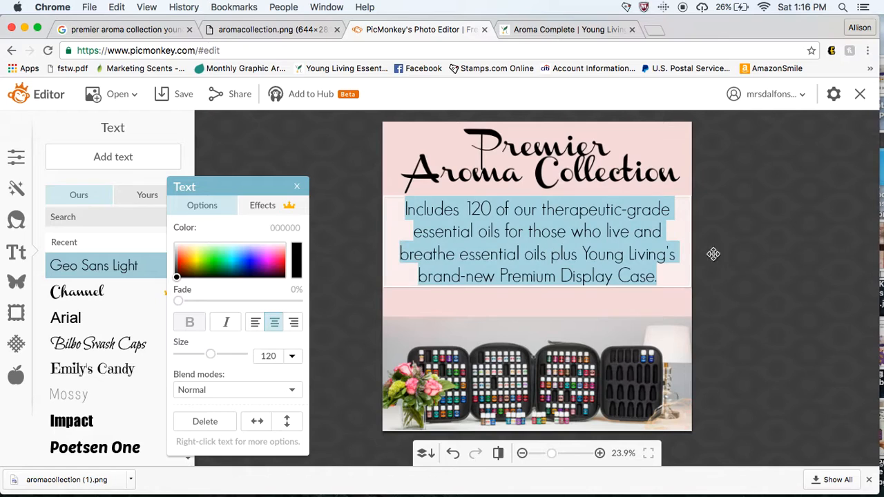
left_click(738, 272)
Step: Check the reference graphic again and add the ribbon with heart cutouts from the Ribbons overlays
key("super+Tab")
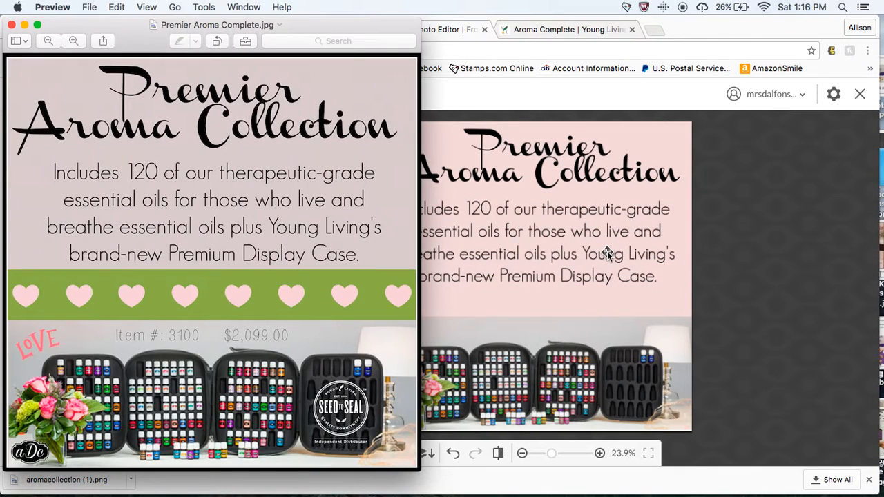
key("super+Tab")
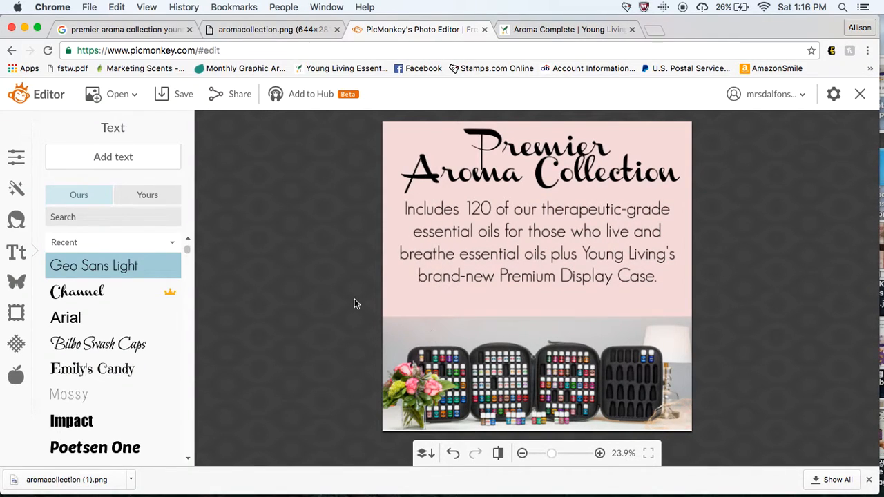
key("super+Tab")
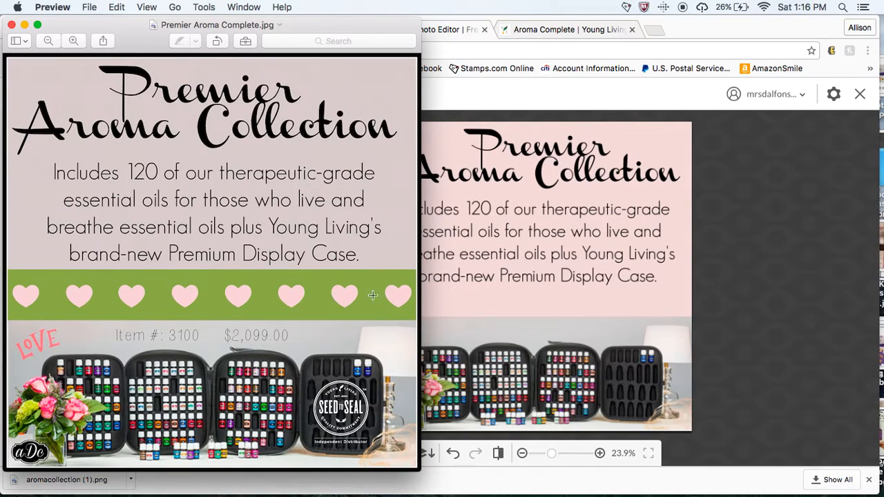
left_click(439, 285)
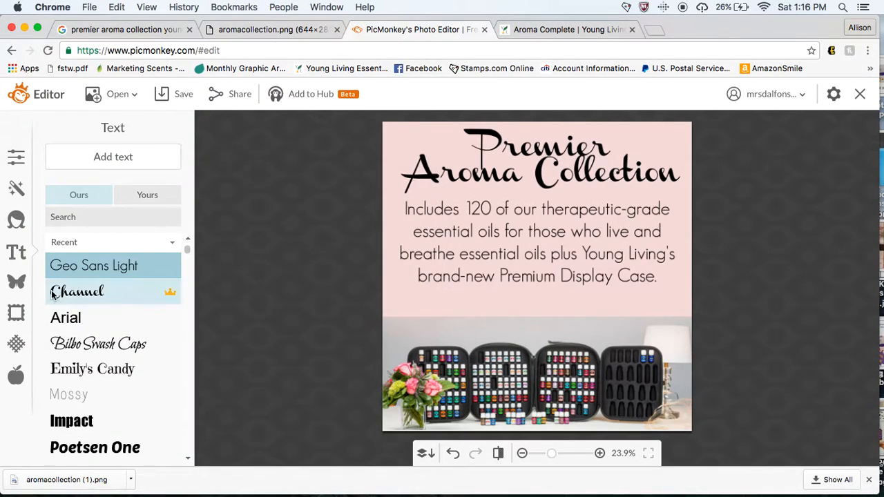
left_click(16, 282)
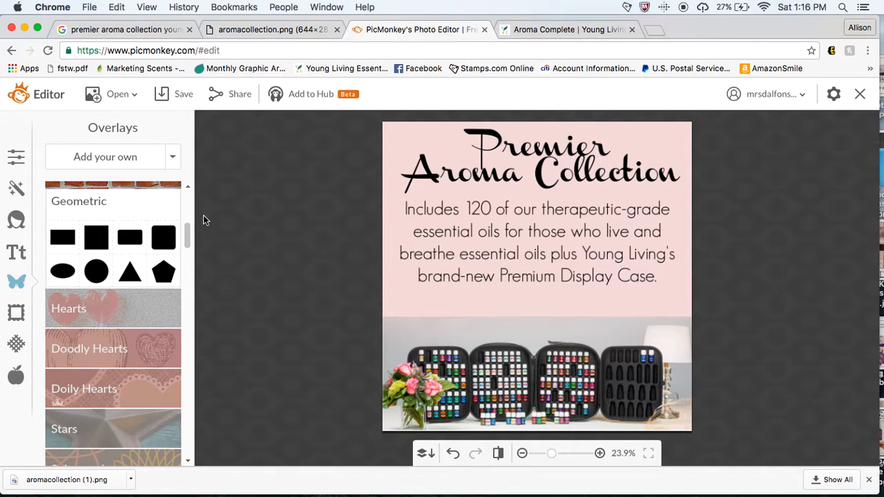
left_click_drag(189, 238, 187, 375)
left_click(141, 334)
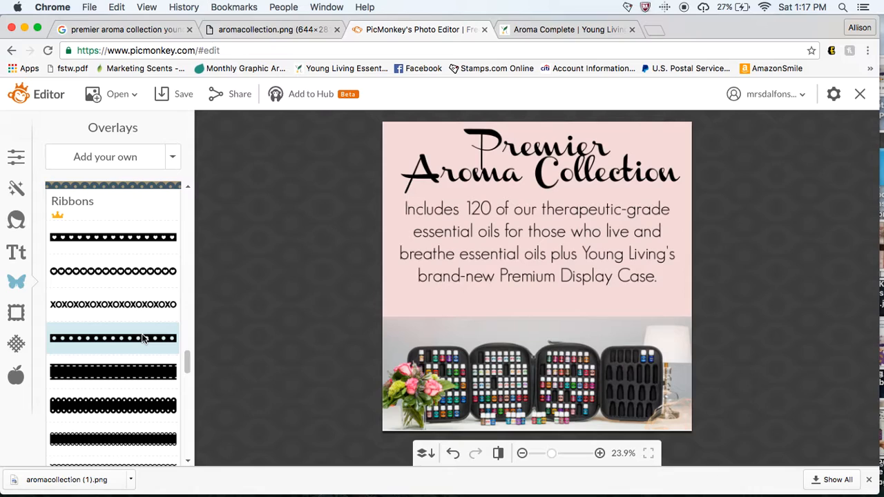
left_click(138, 236)
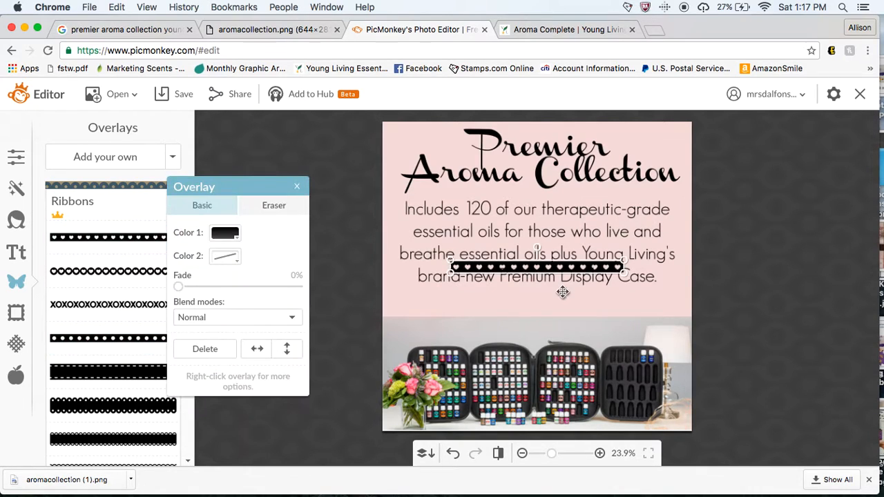
Step: Enlarge the heart ribbon and position it across the full canvas width, over the seam between the pink background and the photo
left_click_drag(537, 268, 460, 311)
left_click_drag(548, 314, 827, 303)
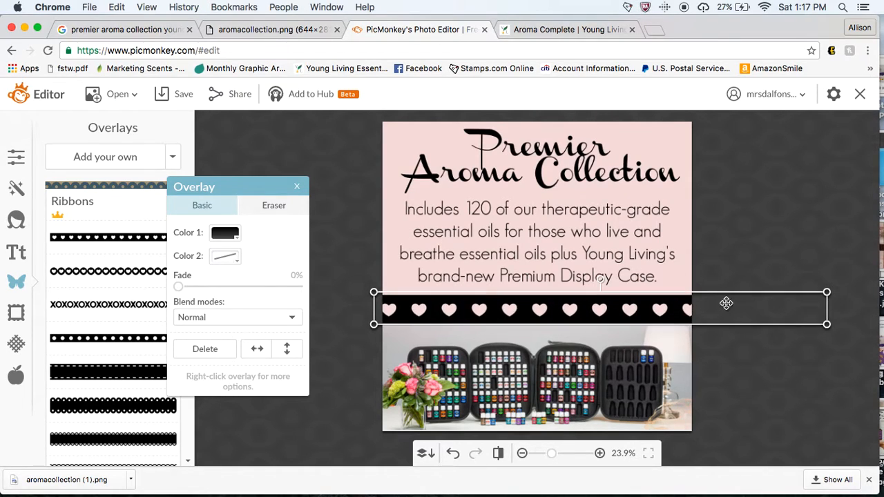
left_click_drag(677, 308, 668, 304)
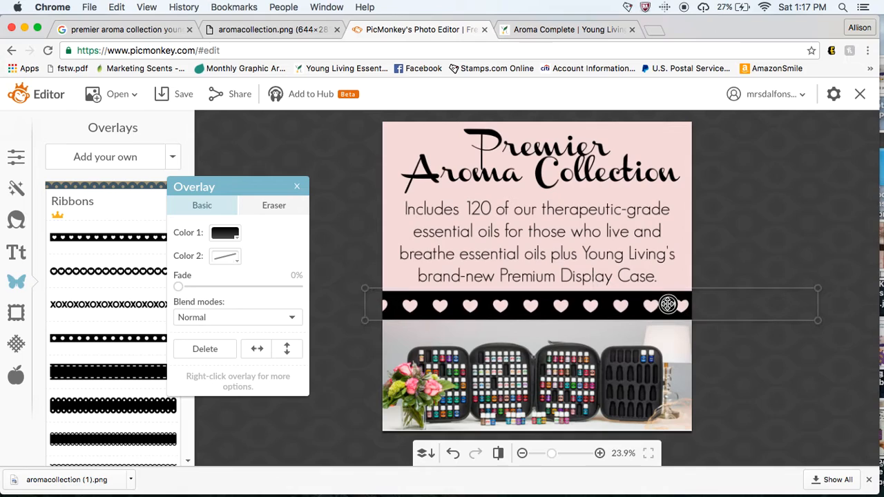
mouse_move(361, 286)
left_mouse_down()
mouse_move(375, 288)
mouse_move(349, 279)
left_mouse_up()
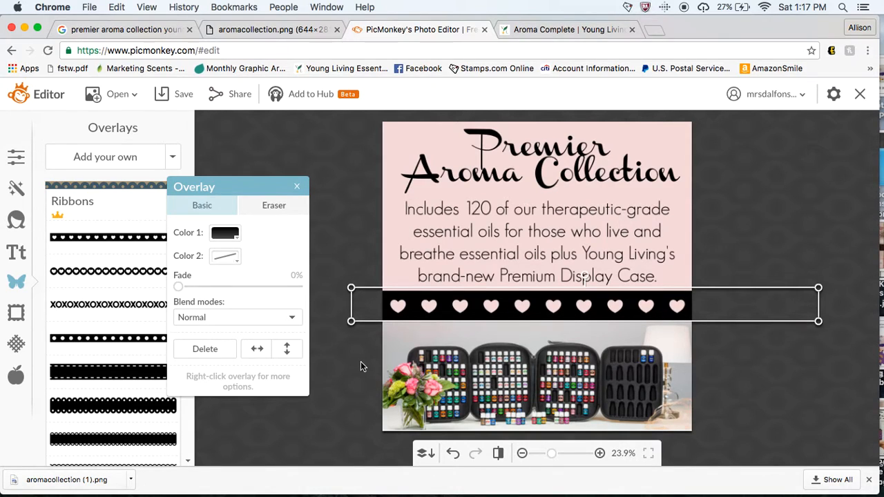
left_click(361, 366)
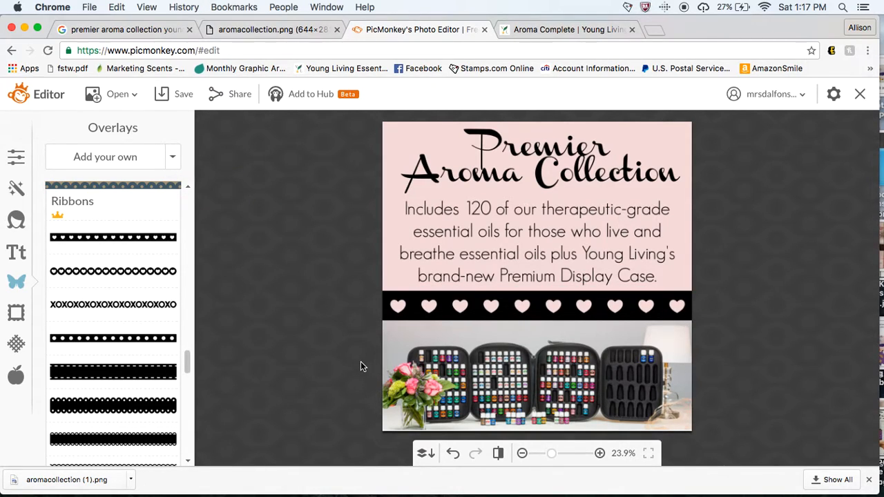
Step: Recolor the heart ribbon with a green sampled from the bouquet in the photo
left_click(416, 311)
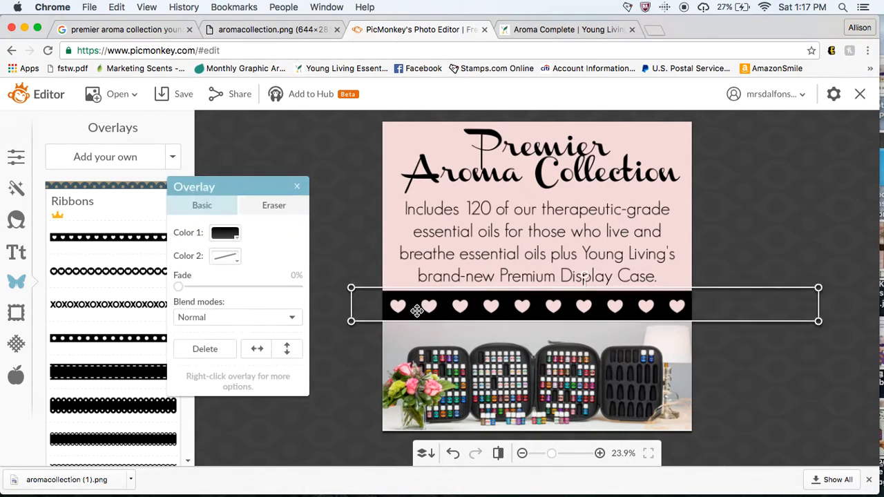
left_click(224, 237)
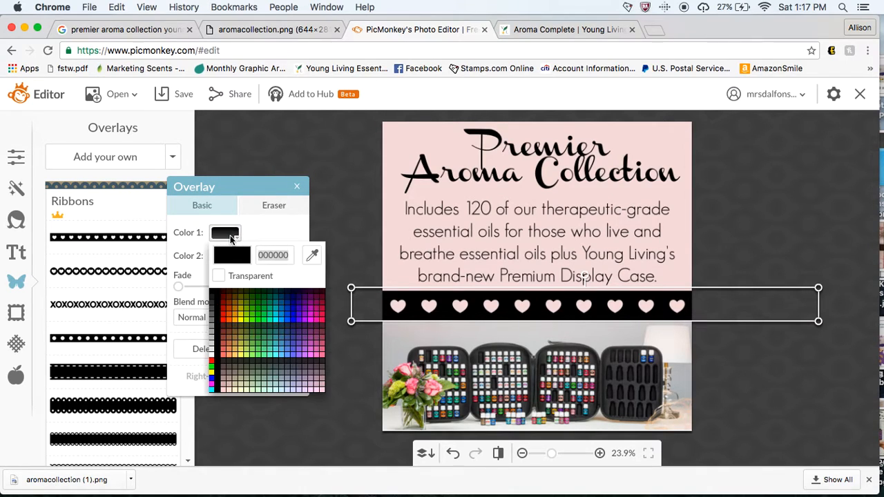
left_click(314, 256)
left_click(411, 389)
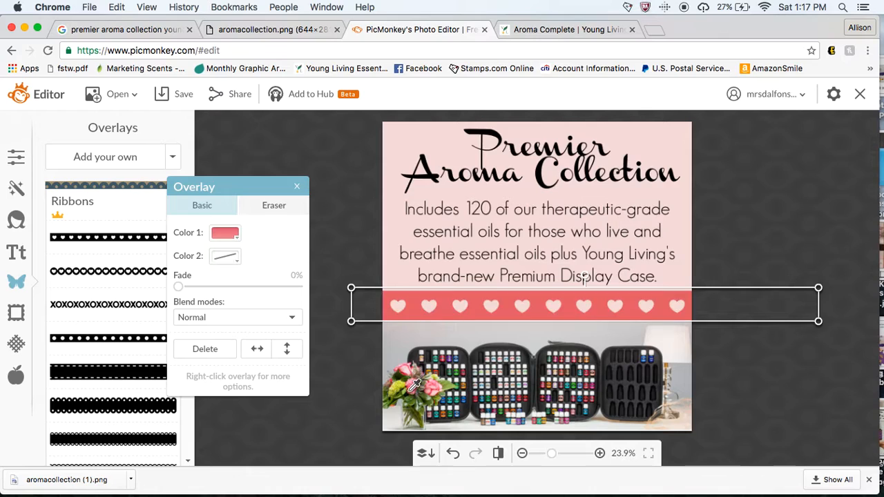
left_click(356, 350)
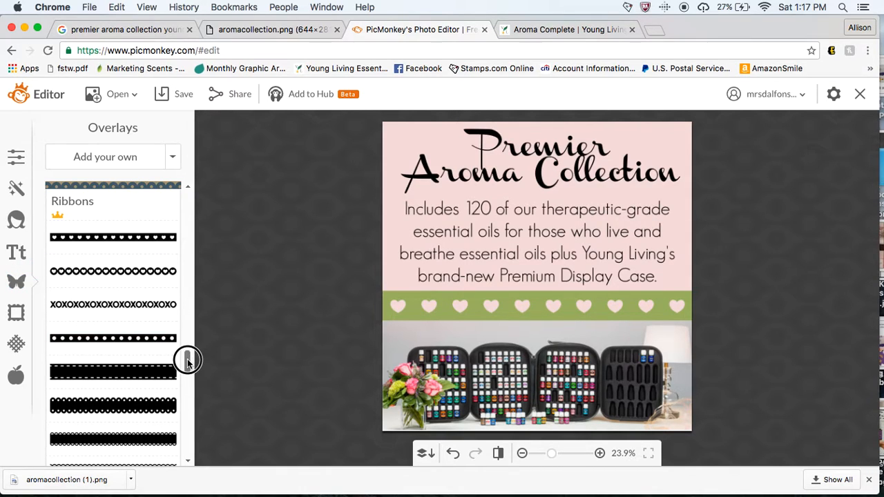
Step: Add the LOVE graphic from the Wedding overlays, tilted above the bouquet, in a pink sampled from the flowers
left_click_drag(187, 360, 187, 223)
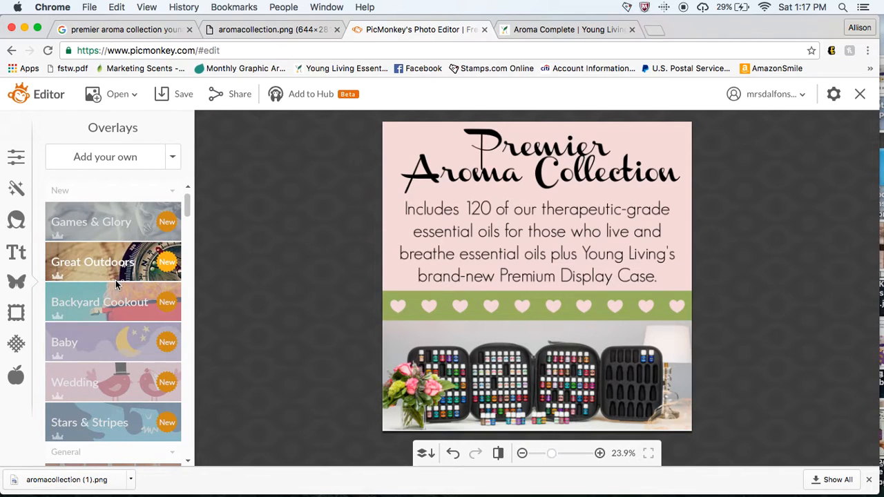
left_click(83, 387)
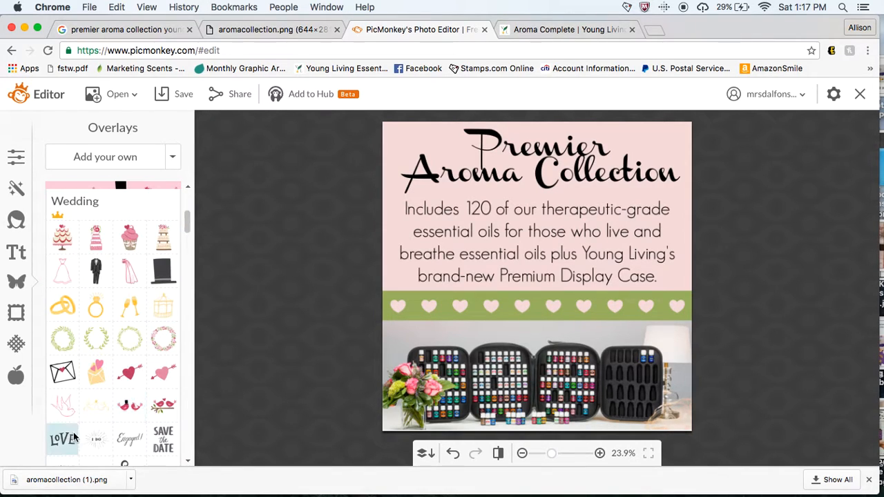
left_click(62, 443)
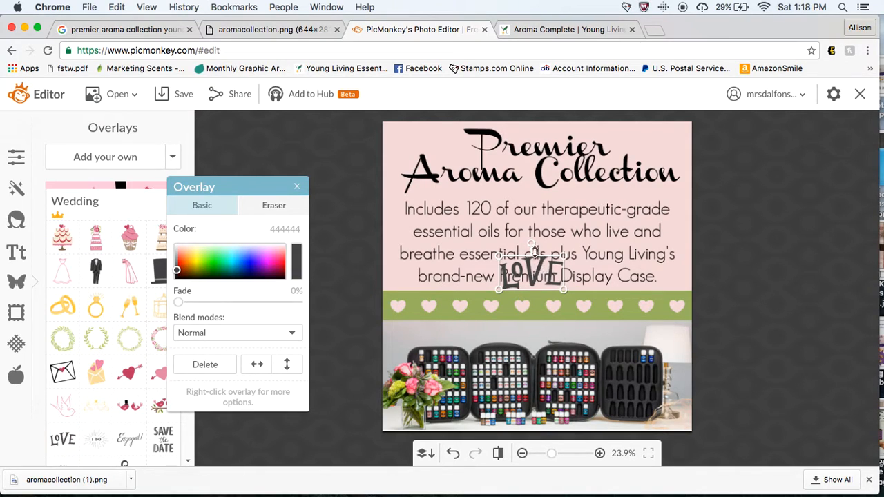
left_click_drag(565, 255, 401, 320)
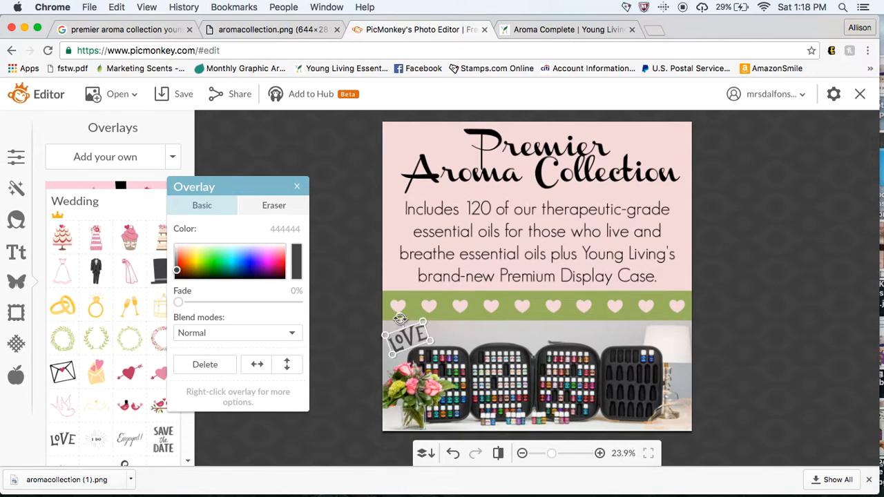
left_click_drag(301, 257, 416, 384)
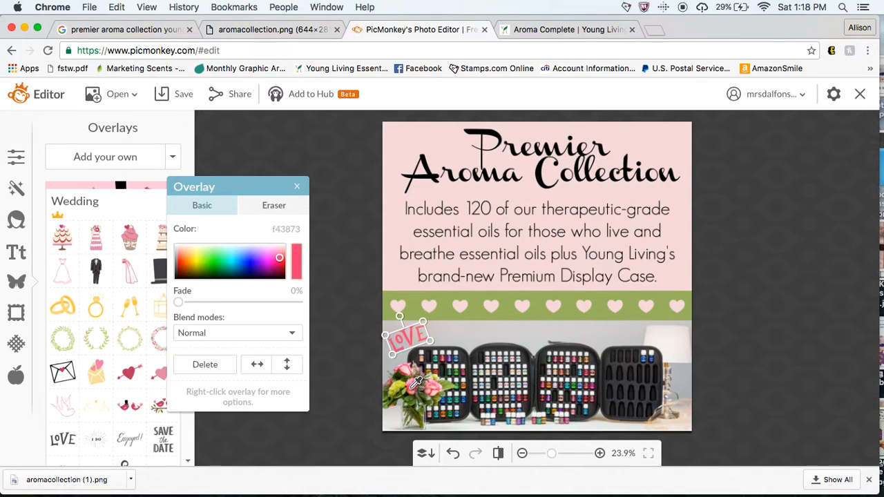
left_click(330, 355)
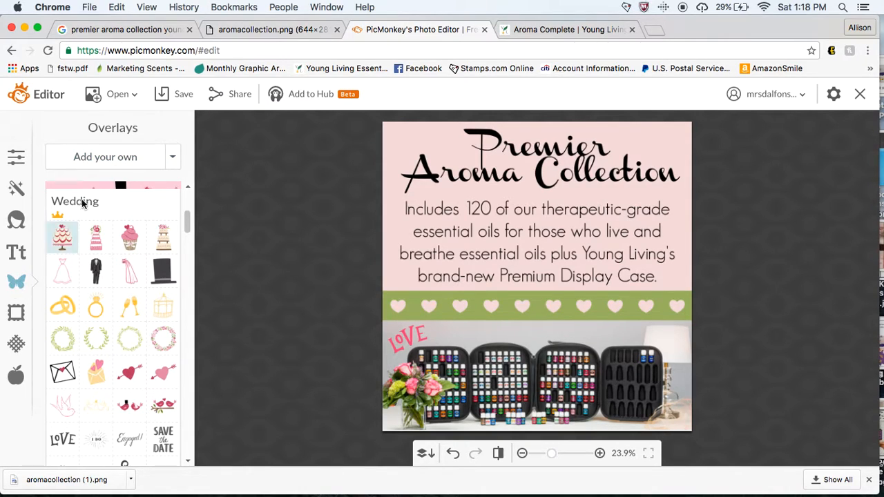
Step: Search the computer's files for "logo" and insert the "logo transparent seed to seal" image as an overlay
left_click(111, 160)
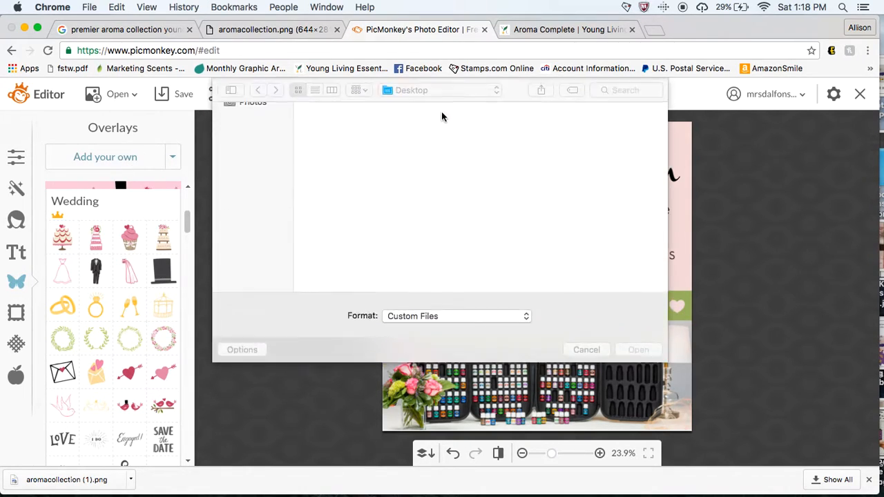
left_click(626, 90)
type("logo")
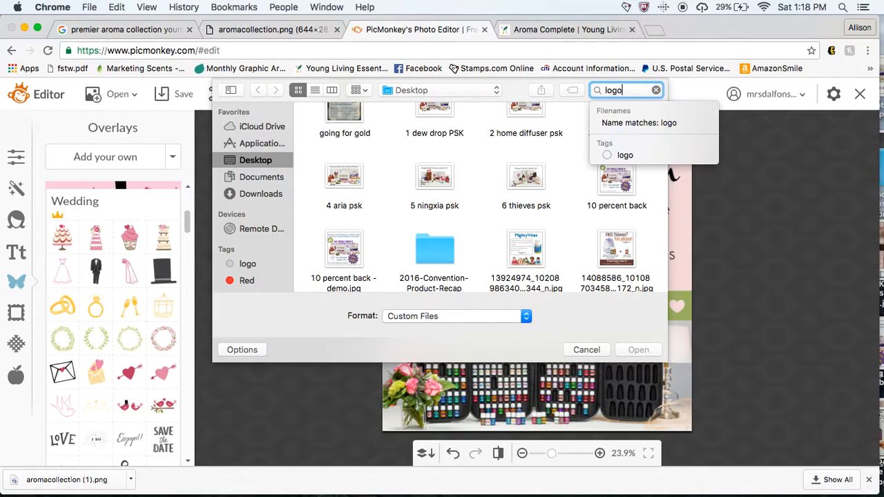
scroll(448, 207, "down", 3)
scroll(448, 207, "down", 5)
scroll(450, 208, "down", 5)
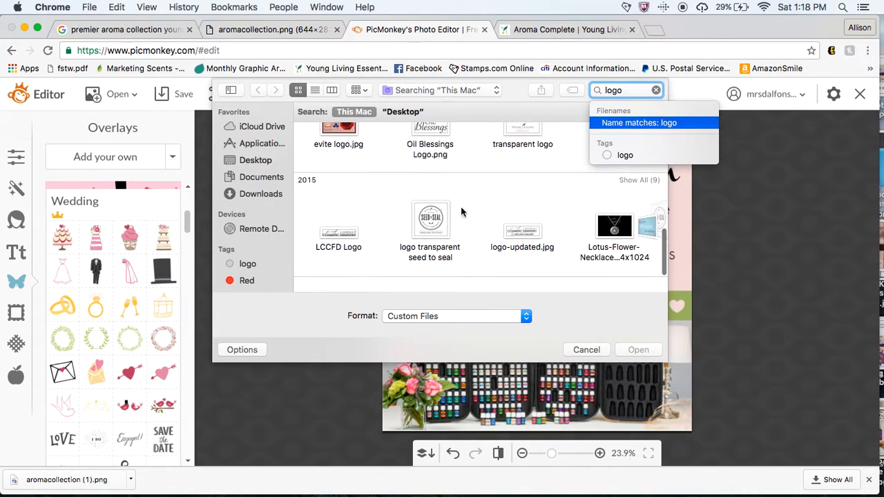
left_click(419, 228)
left_click(636, 348)
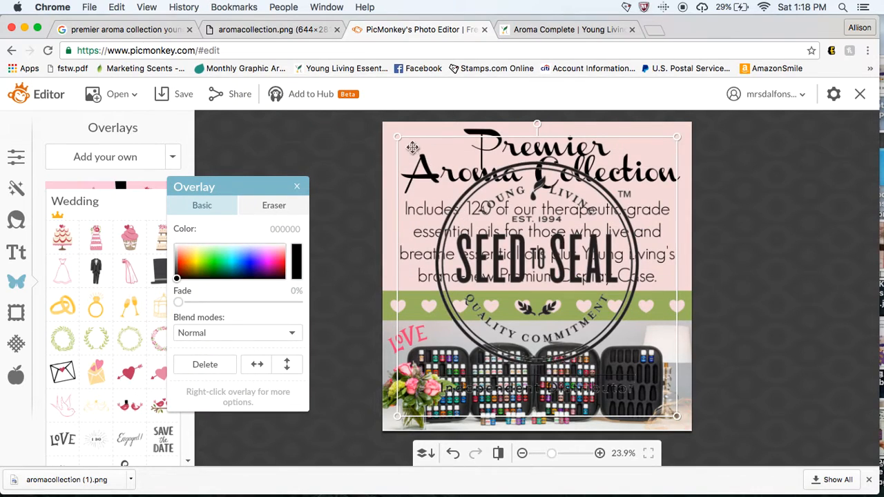
Step: Shrink the Seed to Seal logo, place it over the rightmost black display case, and color it white (ffffff)
left_click_drag(397, 137, 465, 188)
left_click_drag(538, 253, 633, 382)
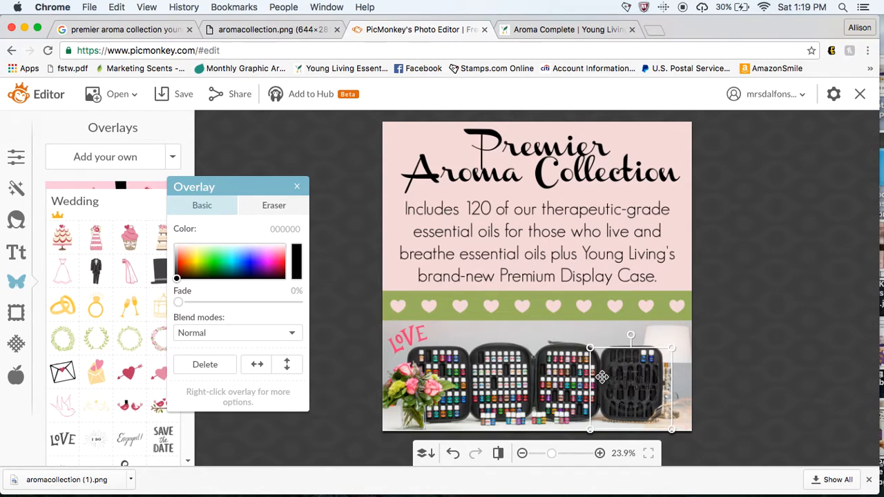
left_click(297, 263)
left_click(246, 230)
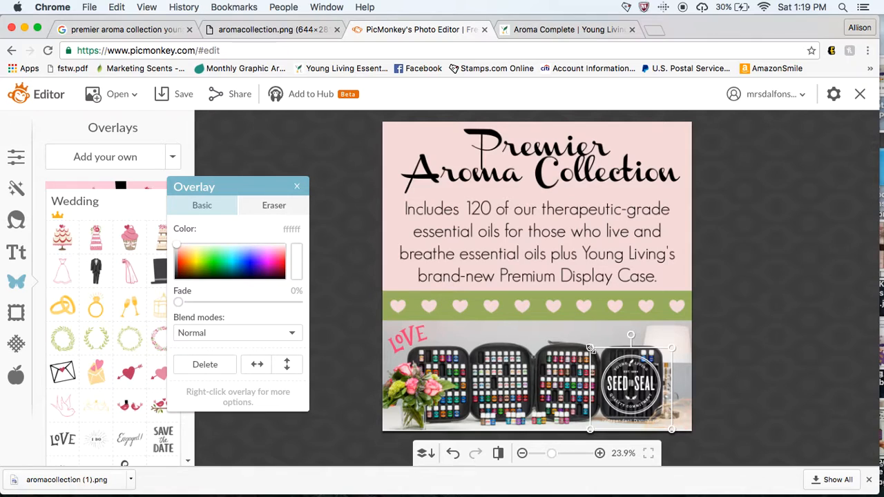
Step: Scale the white Seed to Seal logo down further, center it within the rightmost display case, and deselect it
left_click_drag(591, 350, 604, 361)
left_click_drag(640, 392, 631, 386)
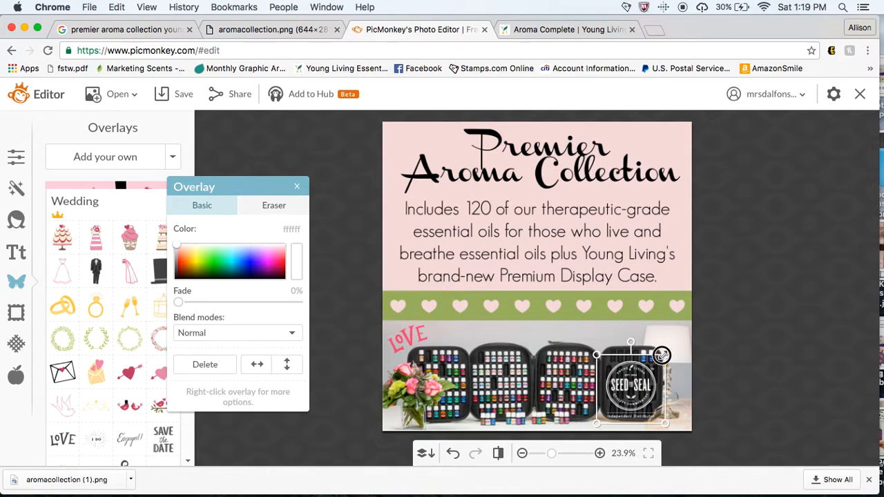
left_click_drag(662, 355, 660, 360)
left_click_drag(628, 390, 623, 396)
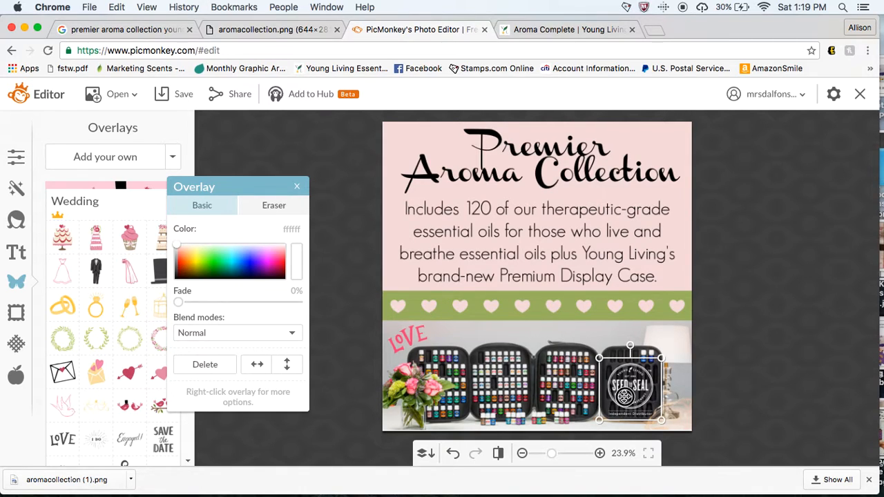
left_click(598, 396)
left_click(739, 281)
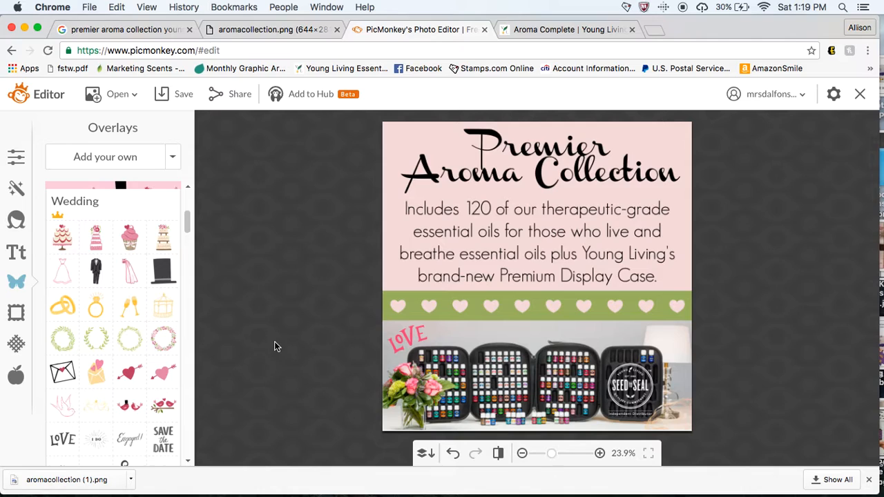
left_click(16, 316)
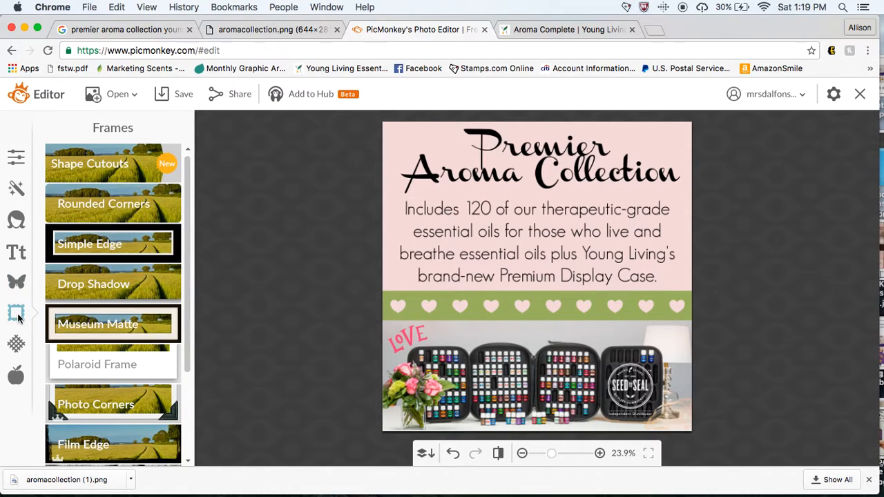
left_click(89, 244)
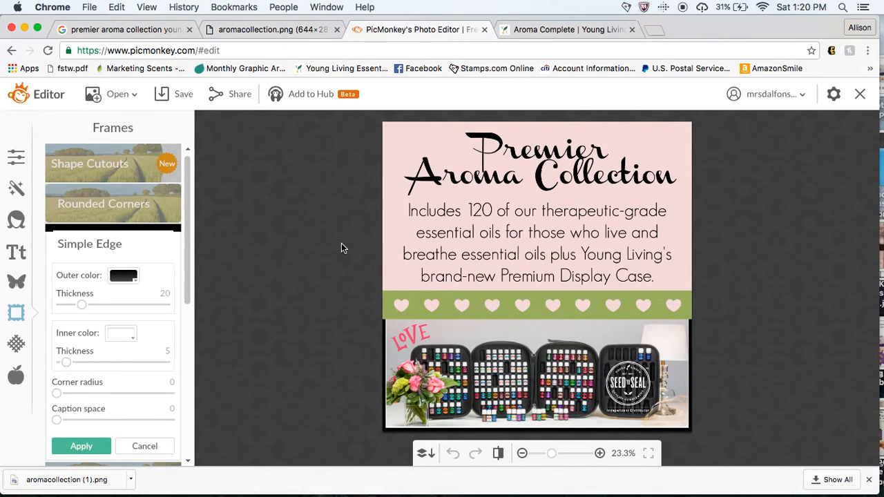
left_click(158, 447)
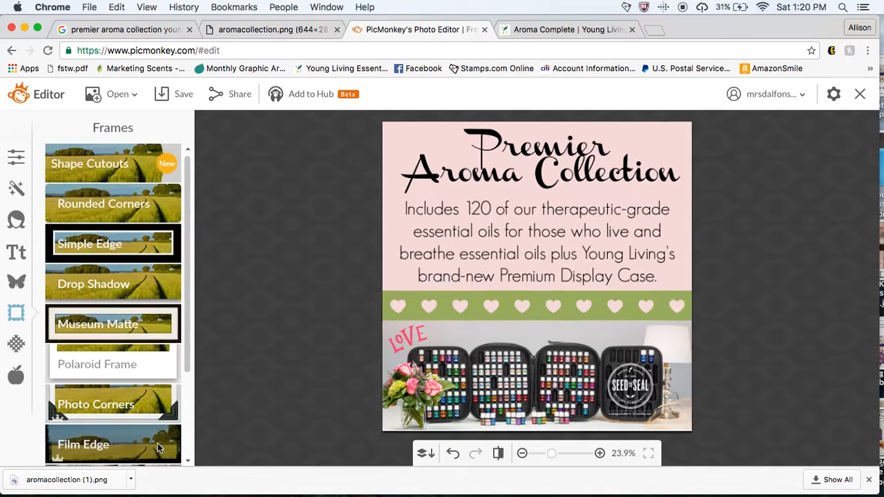
Step: Flatten all layers and frame the graphic with a Simple Edge: black outer border thickness 20, white inner border thickness 5
left_click(424, 454)
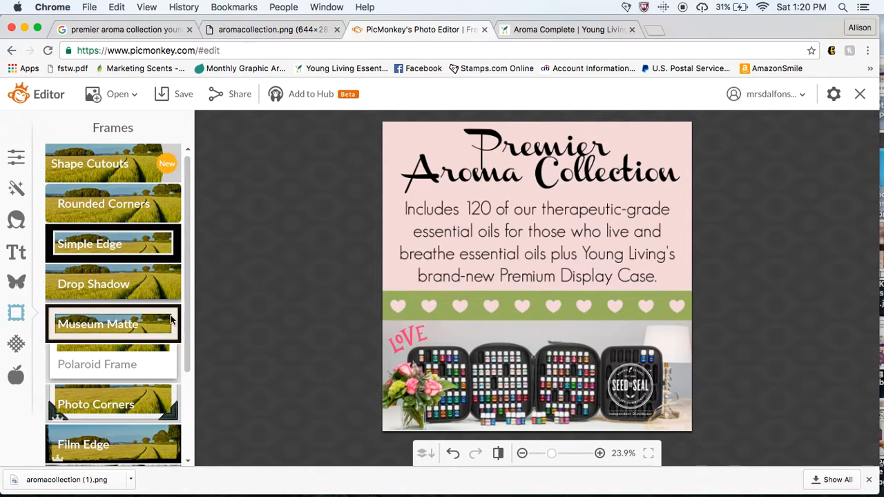
left_click(121, 248)
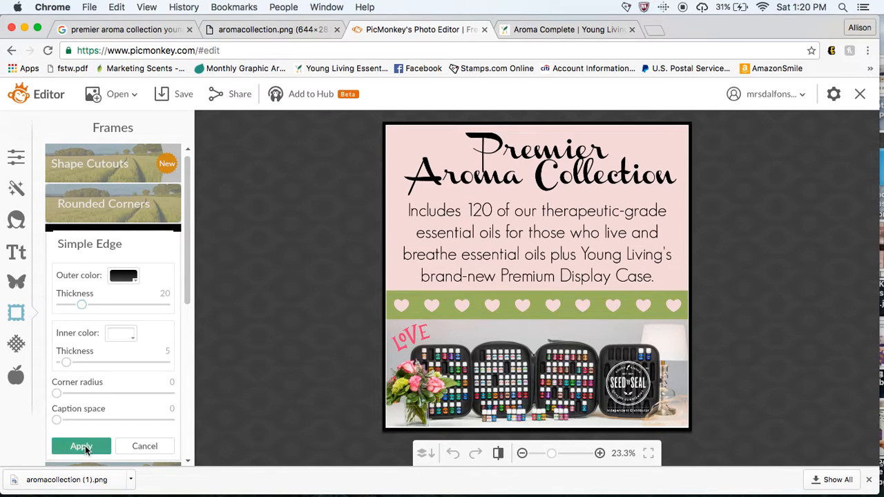
mouse_move(81, 305)
left_mouse_down()
mouse_move(150, 302)
mouse_move(83, 308)
left_mouse_up()
mouse_move(66, 362)
left_mouse_down()
mouse_move(144, 361)
mouse_move(67, 364)
left_mouse_up()
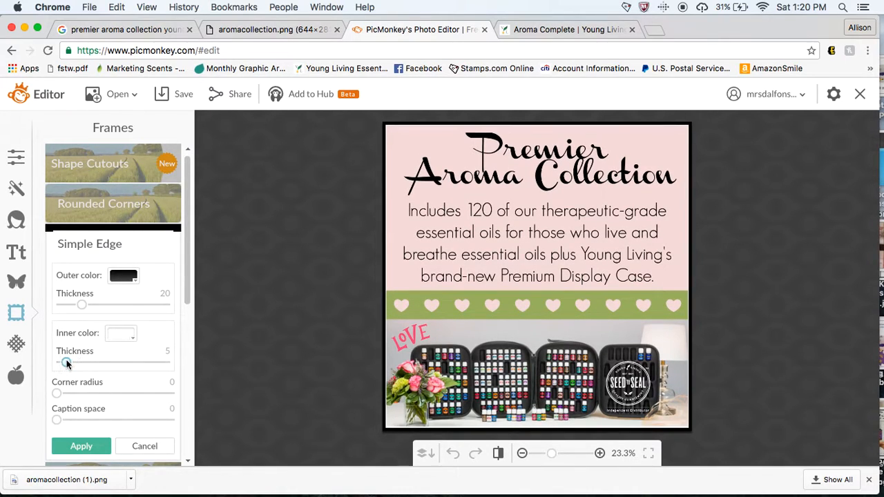
left_click(81, 446)
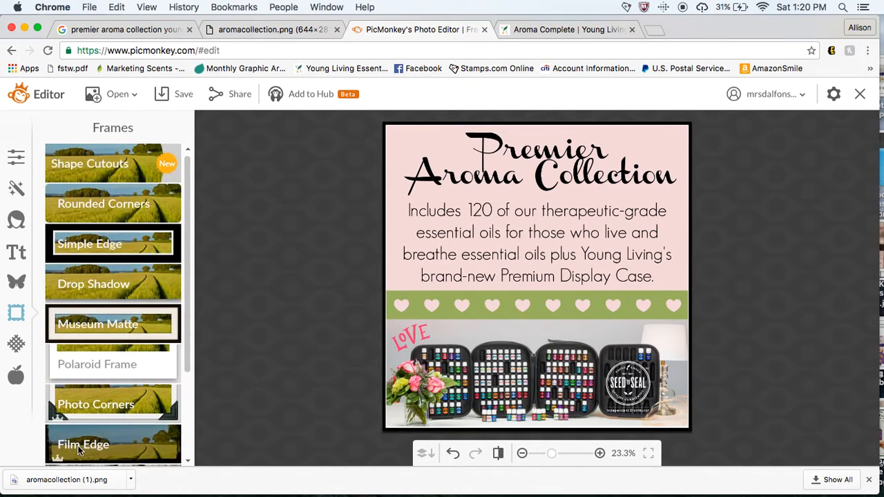
Step: Find the "trad" logo file on the computer, insert the black monogram as an overlay, and shrink it into the photo's lower-left corner
left_click(17, 284)
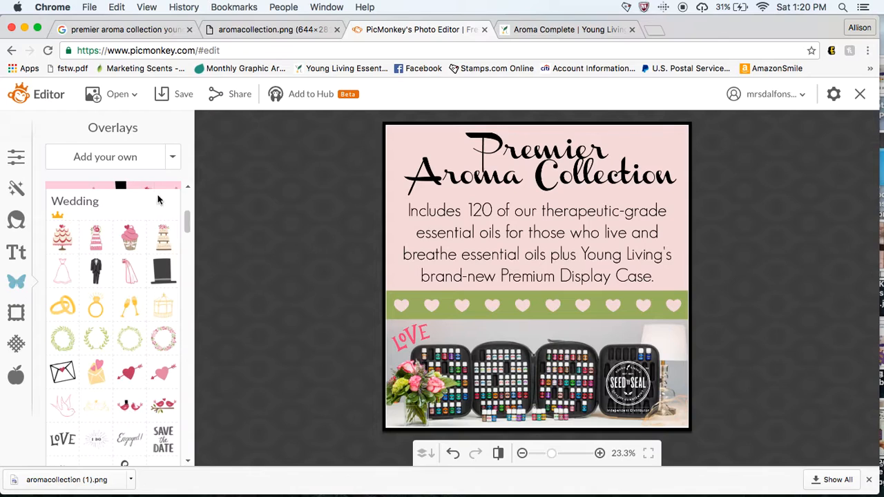
left_click(99, 157)
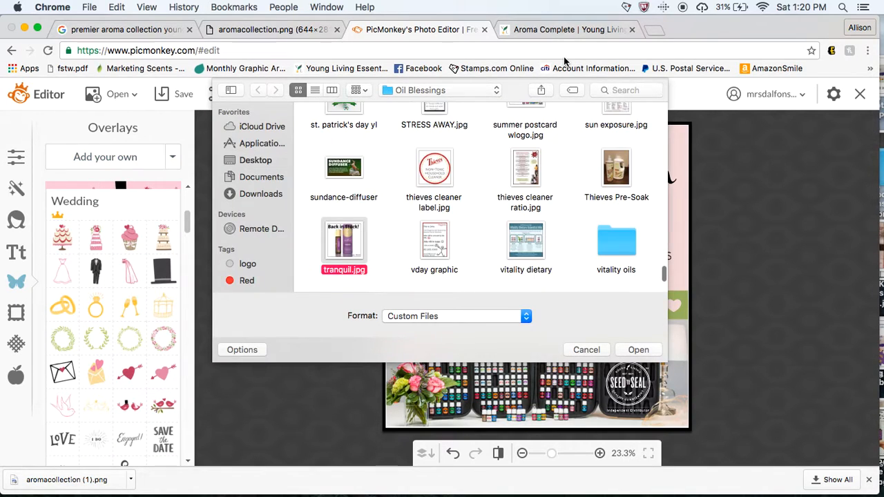
left_click(618, 89)
type("trad")
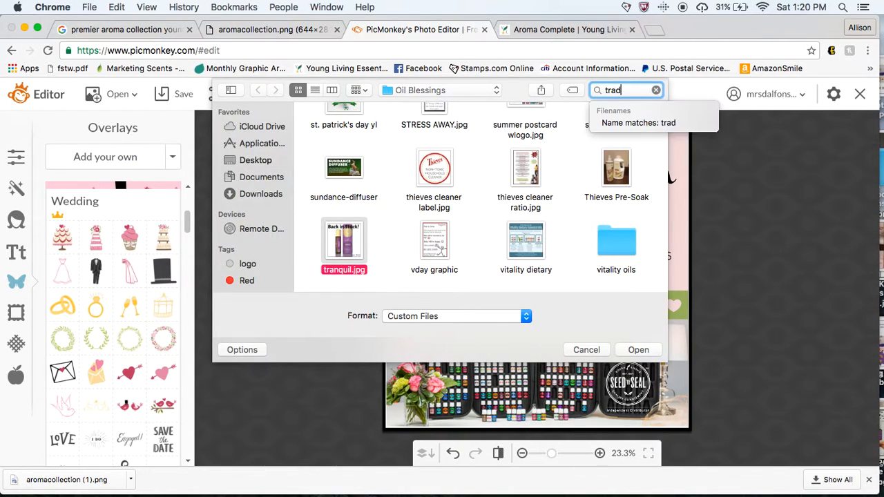
double_click(342, 177)
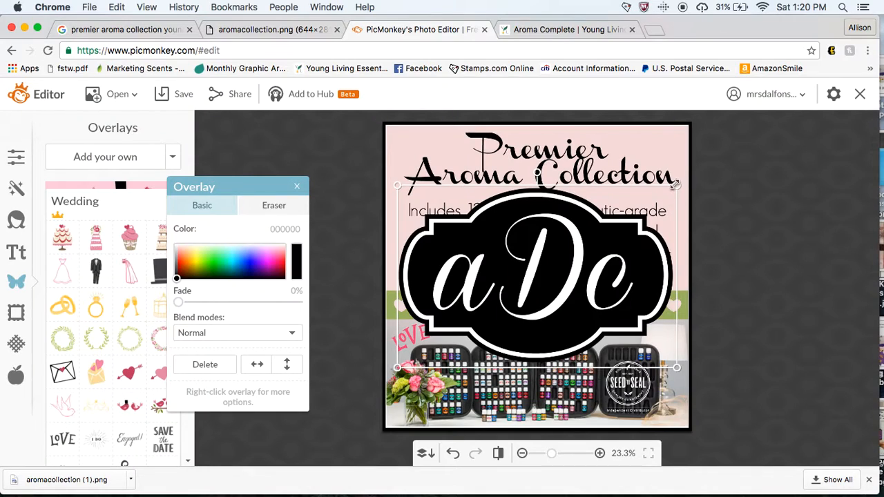
left_click_drag(675, 185, 400, 415)
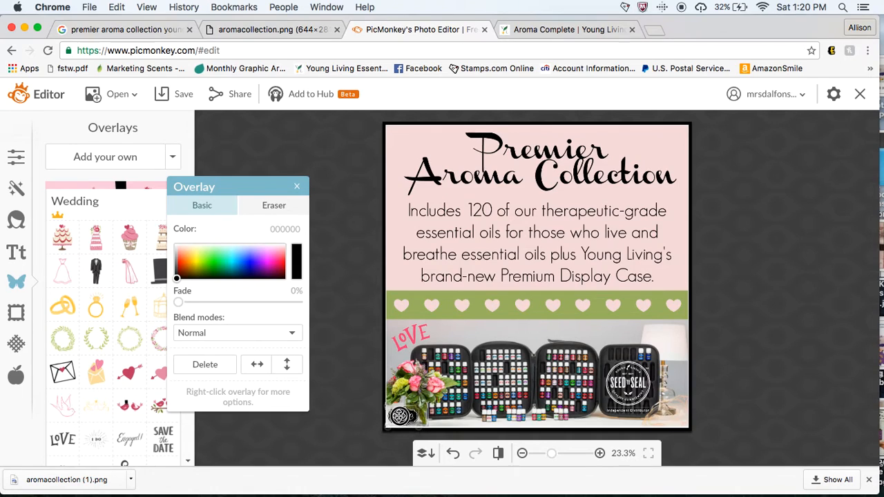
left_click(355, 416)
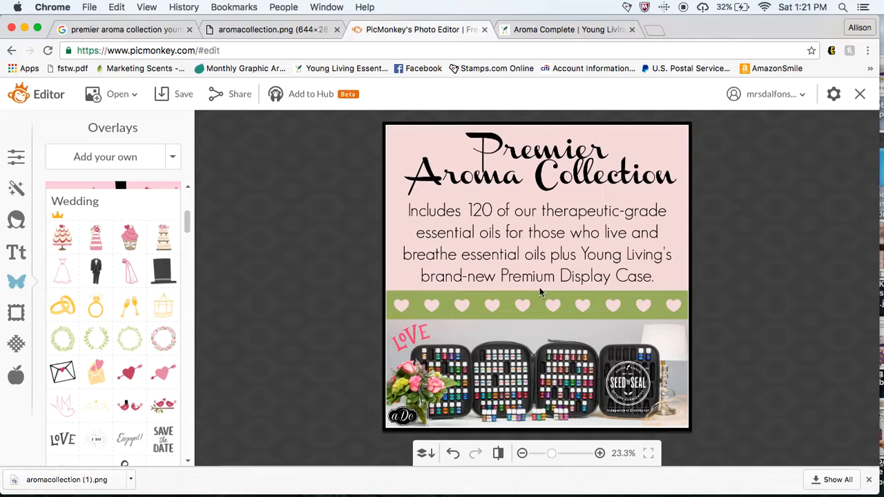
Step: Save the finished graphic to the computer as a JPEG named "PAC - DEMO" in one of the recent folders
left_click(166, 98)
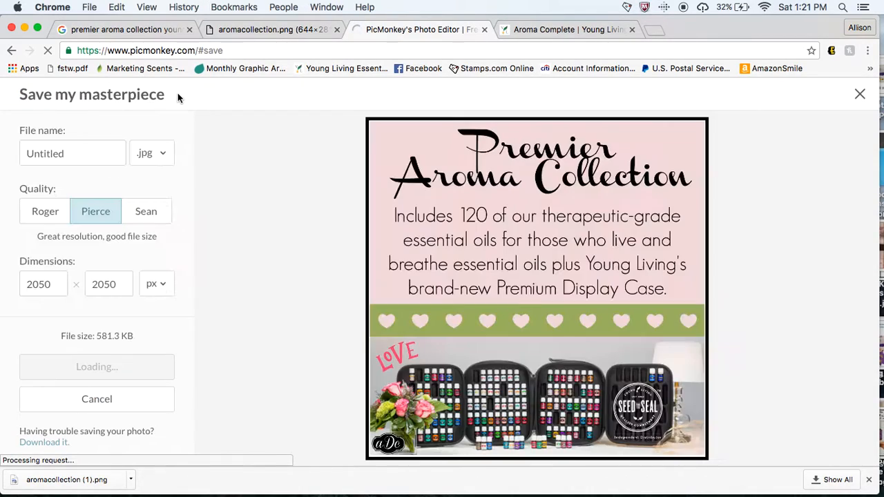
left_click(80, 150)
type("PAC - DEMO")
left_click(99, 366)
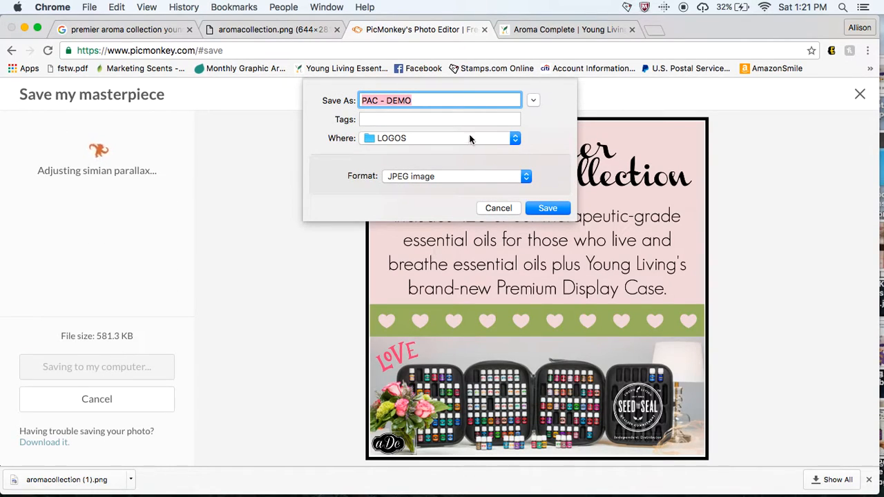
left_click(469, 139)
left_click(456, 232)
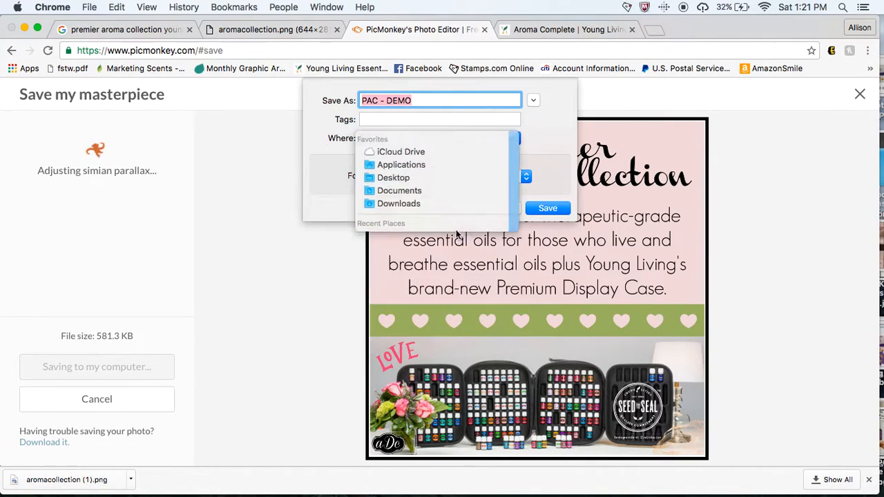
left_click(548, 208)
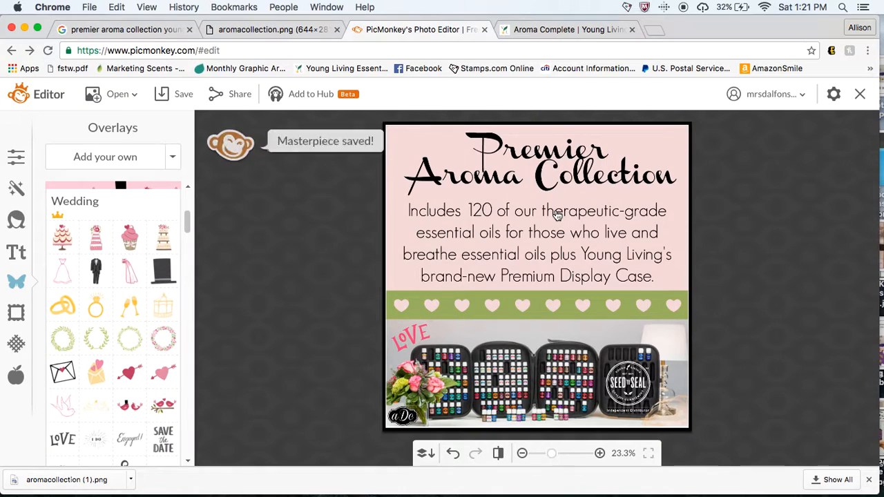